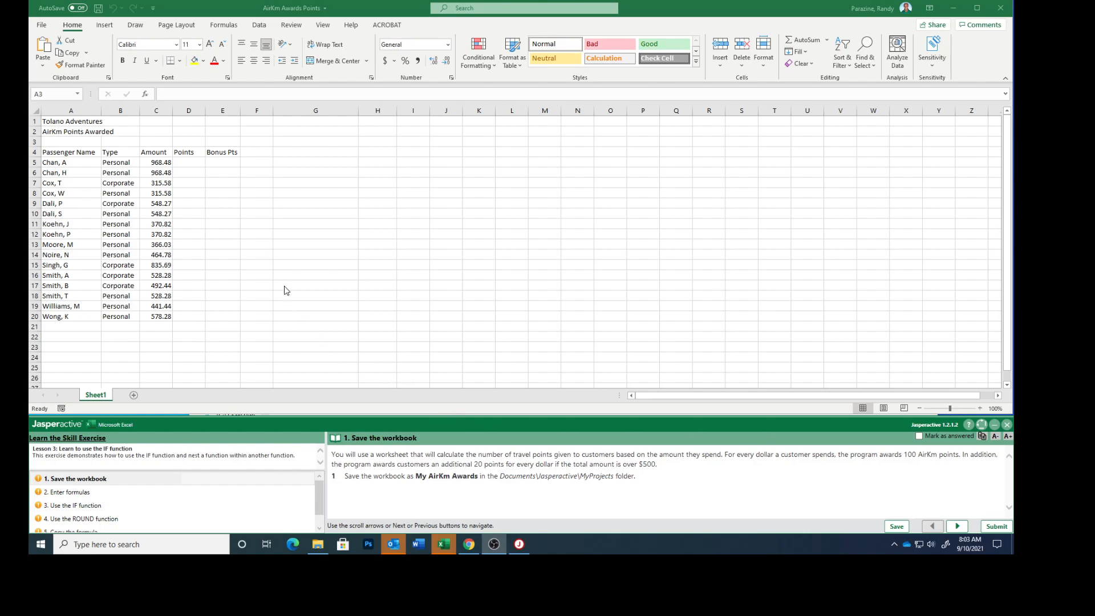
Step: Save the workbook as My AirKm Awards in Documents > Jasperactive > MyProjects, then mark that task as answered and advance to Enter formulas
{"action": "left_click", "coordinate": [45, 24]}
{"action": "left_click", "coordinate": [61, 162]}
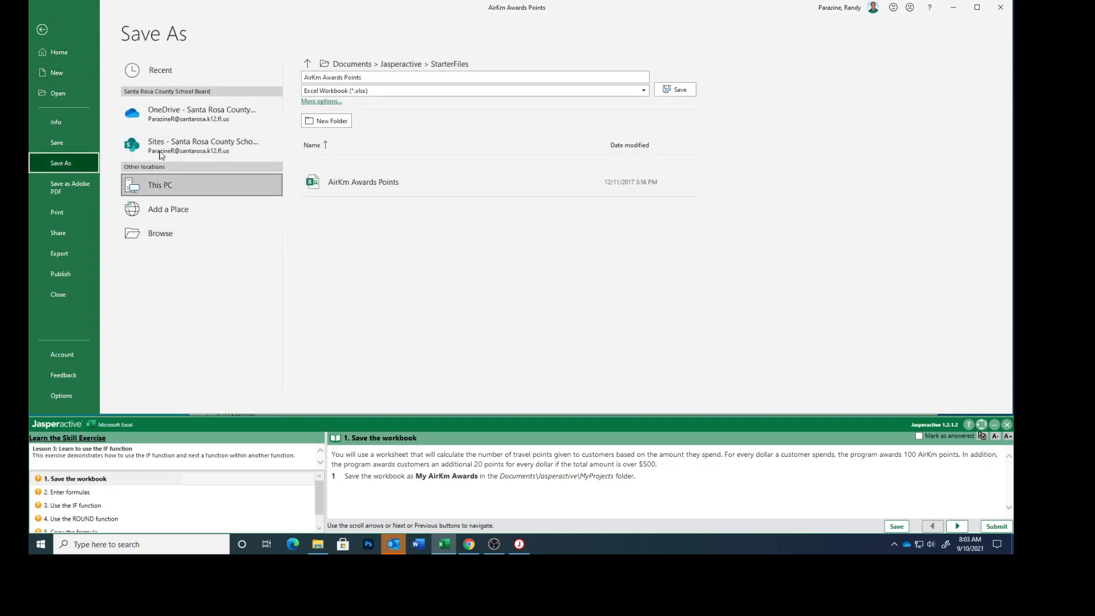
{"action": "left_click", "coordinate": [309, 65]}
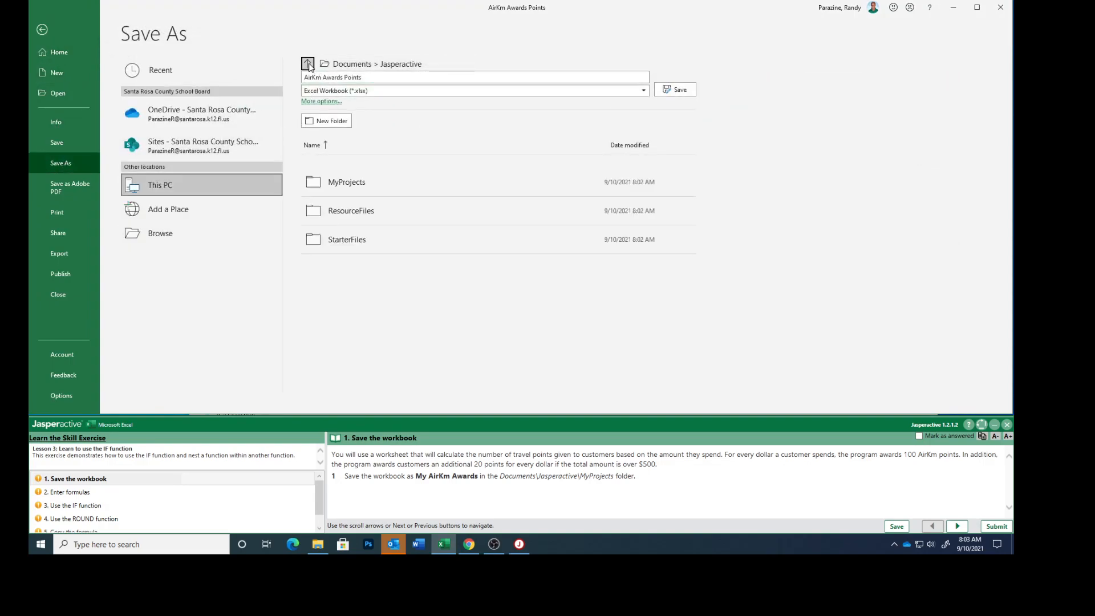
{"action": "left_click", "coordinate": [341, 180]}
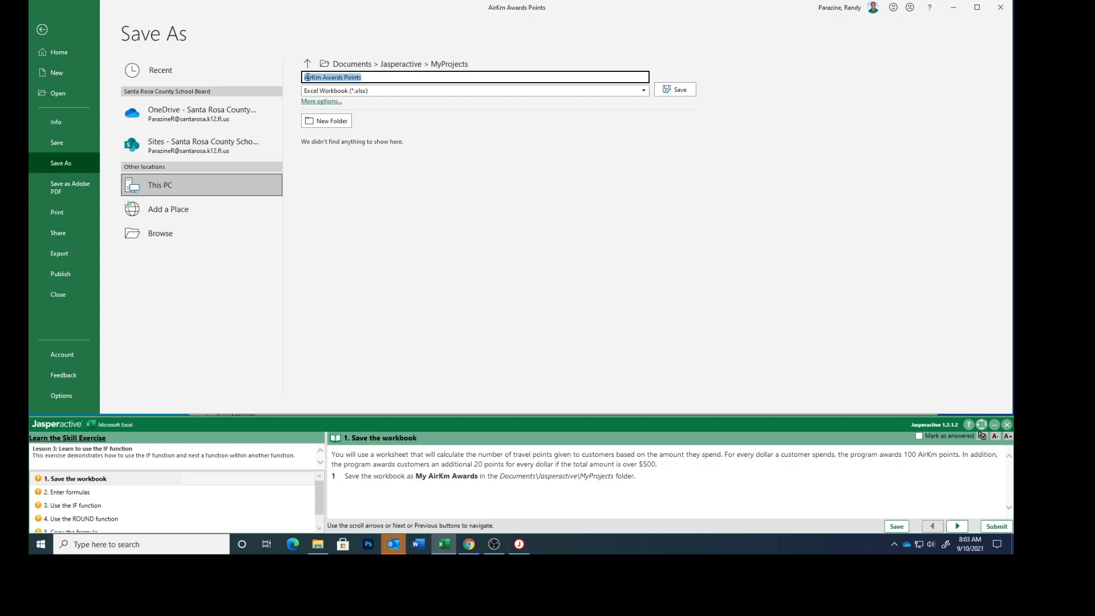
{"action": "left_click", "coordinate": [399, 80]}
{"action": "key", "text": "BackSpace"}
{"action": "type", "text": "My"}
{"action": "left_click", "coordinate": [678, 90]}
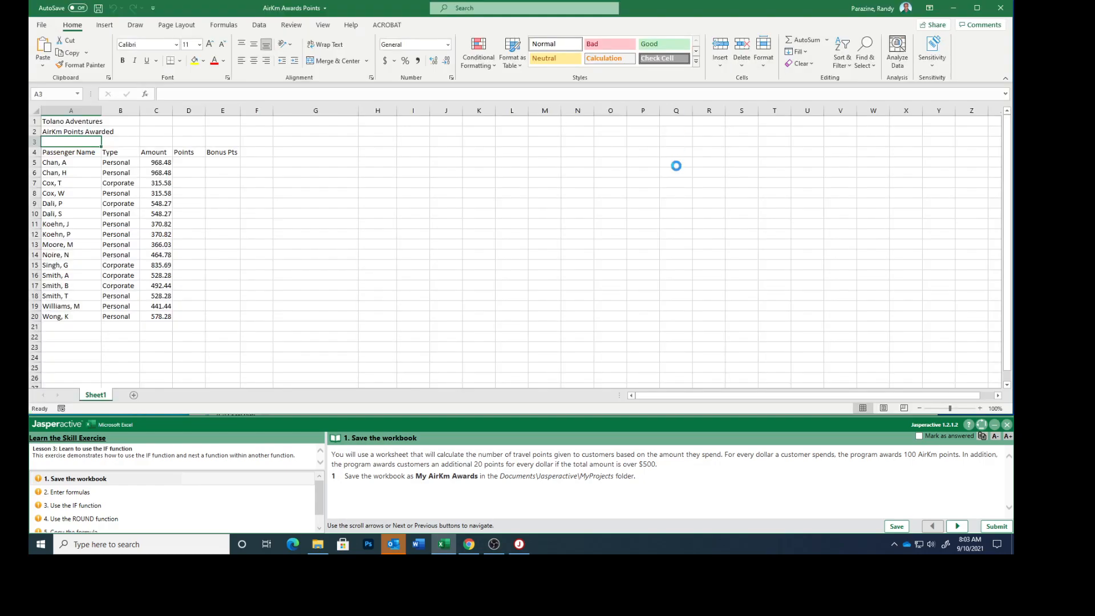
{"action": "left_click", "coordinate": [919, 436]}
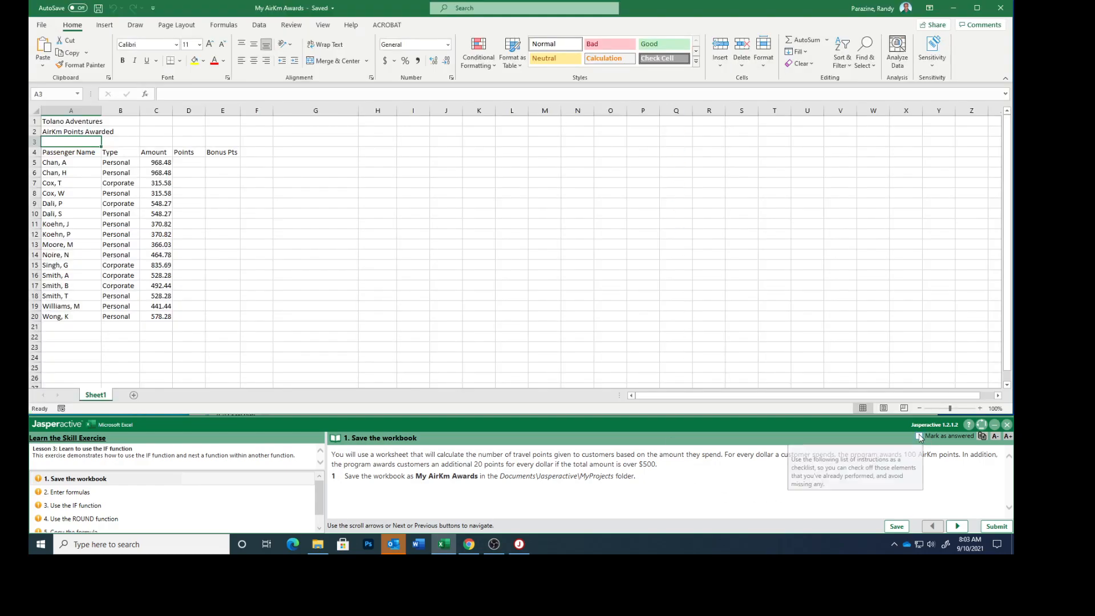
{"action": "left_click", "coordinate": [957, 527]}
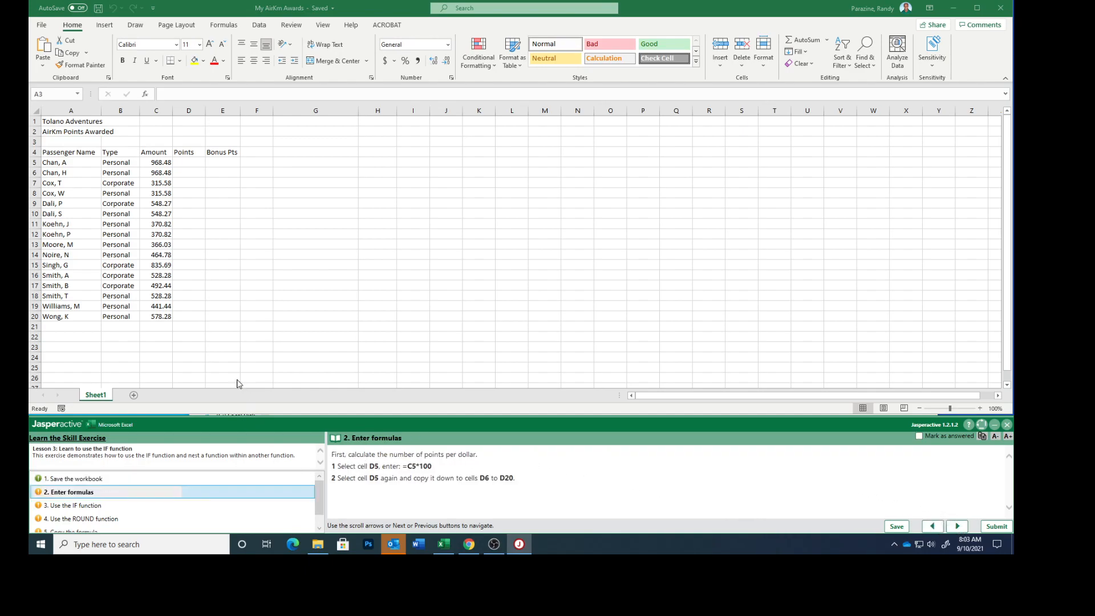
Step: Enter the formula =C5*100 in cell D5 and copy it down to cells D6 to D20
{"action": "left_click", "coordinate": [186, 162]}
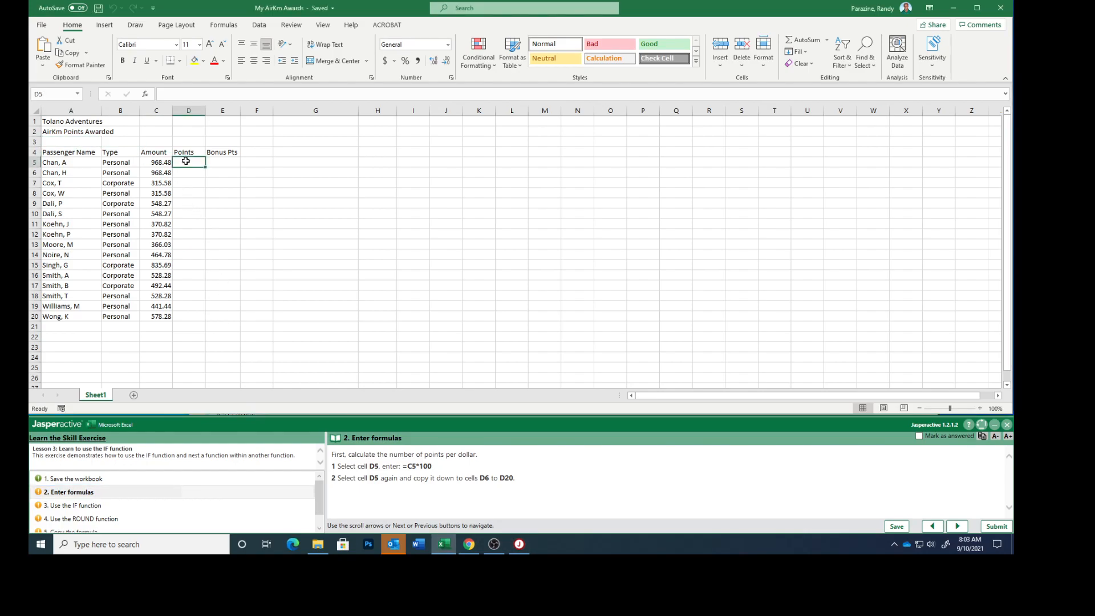
{"action": "type", "text": "=c5"}
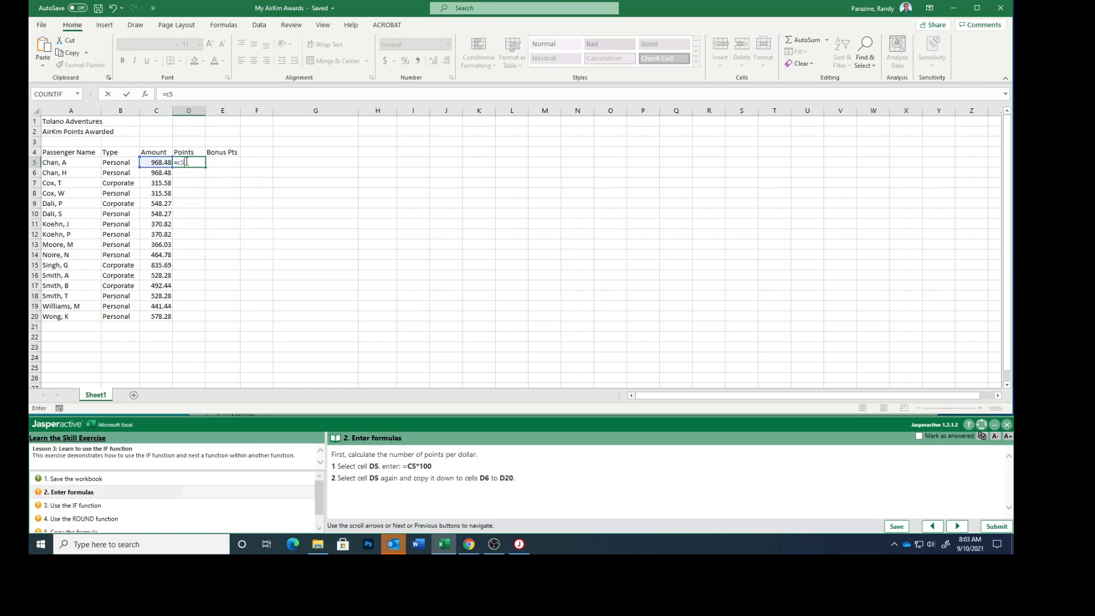
{"action": "type", "text": "*"}
{"action": "type", "text": "100"}
{"action": "key", "text": "Return"}
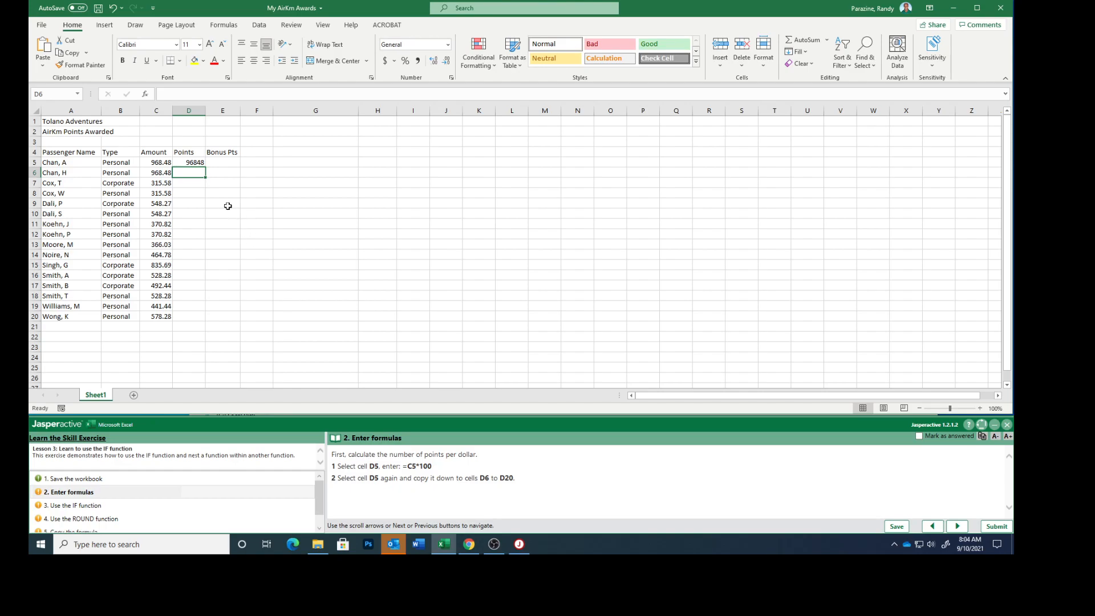
{"action": "left_click", "coordinate": [183, 161]}
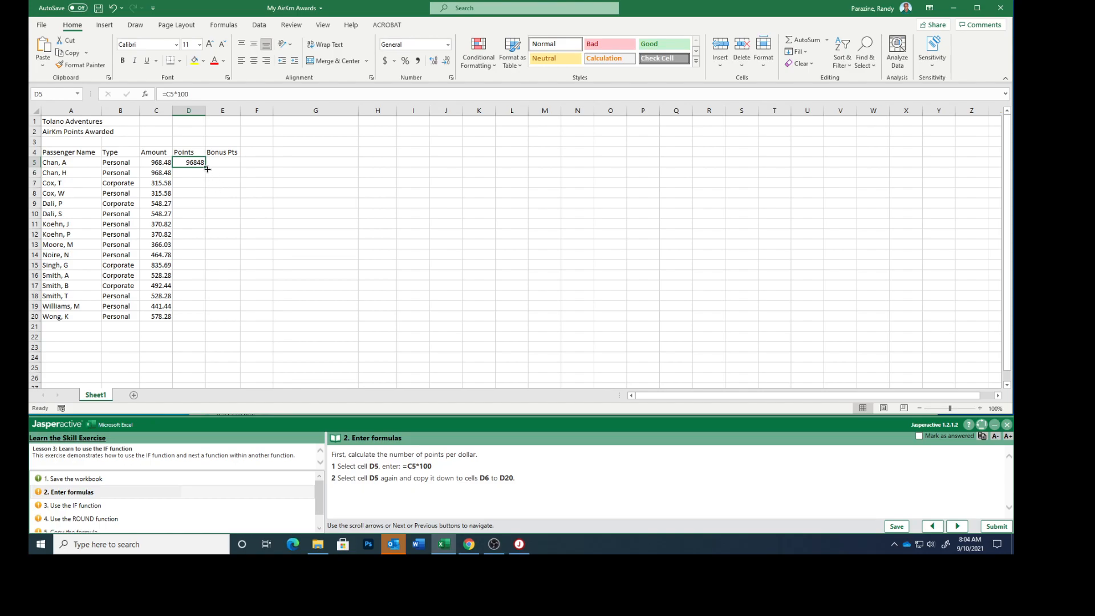
{"action": "left_click_drag", "start_coordinate": [205, 168], "coordinate": [206, 321]}
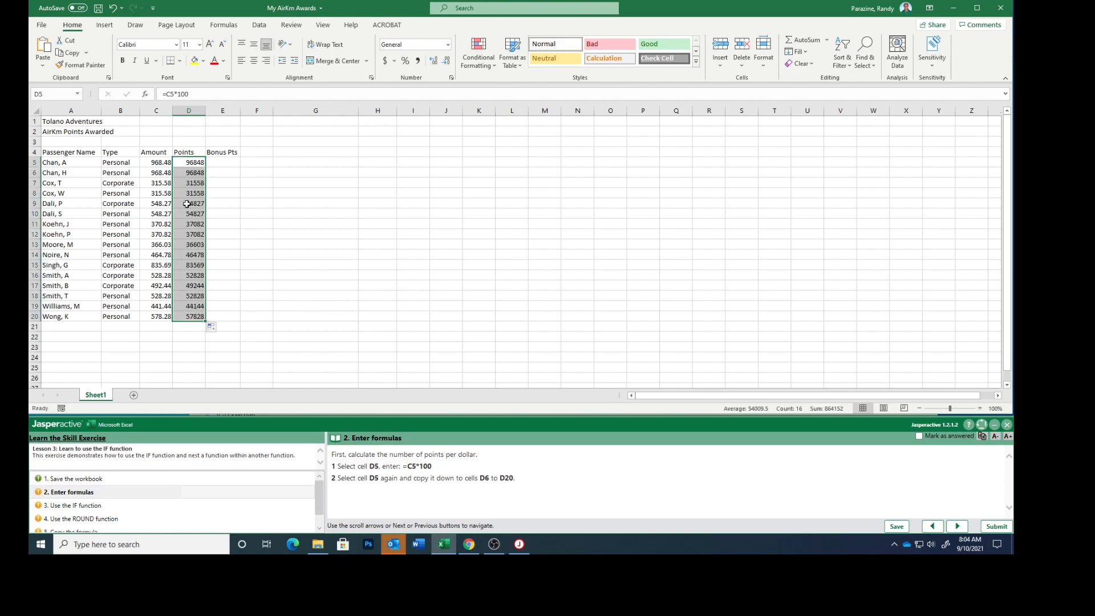
Step: Check the copied formulas down the Points column, then mark the Enter formulas task as answered and advance to the IF function task
{"action": "left_click", "coordinate": [181, 173]}
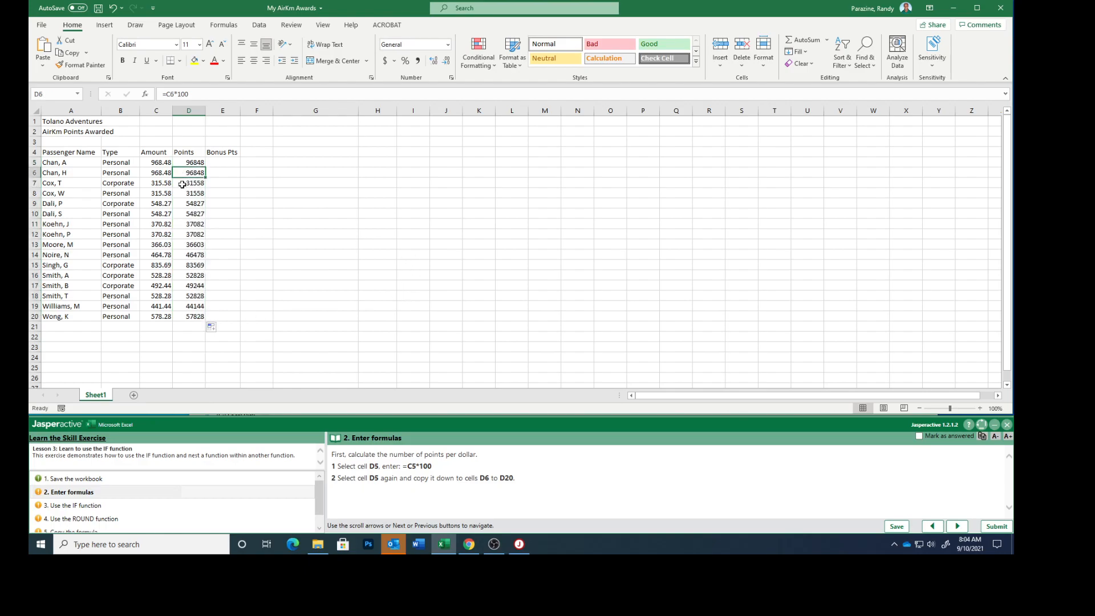
{"action": "left_click", "coordinate": [183, 188]}
{"action": "left_click", "coordinate": [183, 211]}
{"action": "left_click", "coordinate": [185, 228]}
{"action": "left_click_drag", "start_coordinate": [192, 247], "coordinate": [191, 257]}
{"action": "left_click", "coordinate": [190, 285]}
{"action": "left_click", "coordinate": [192, 307]}
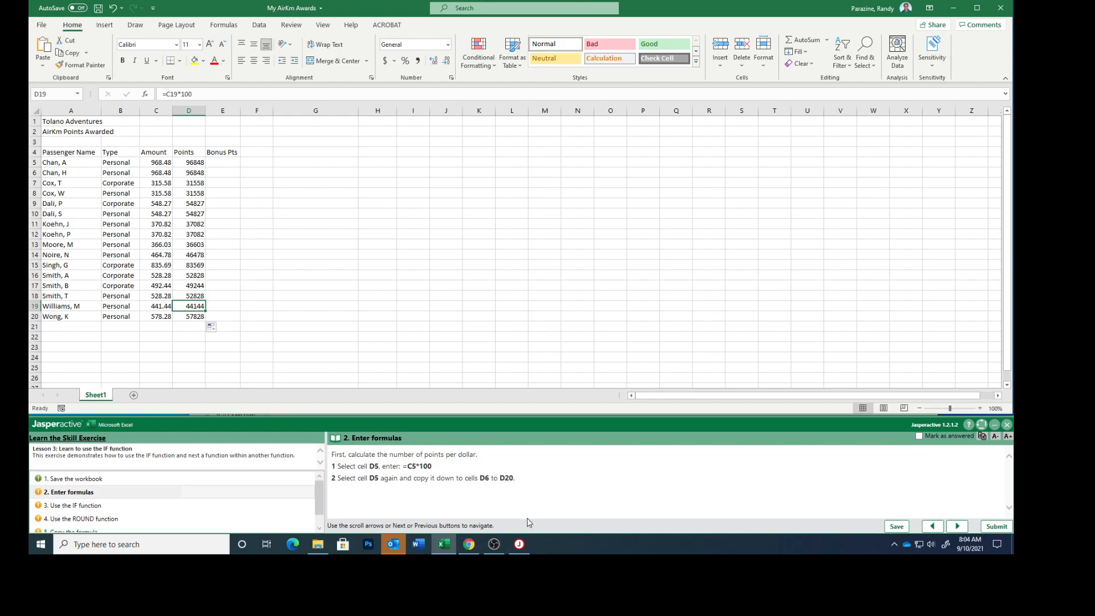
{"action": "left_click", "coordinate": [918, 436]}
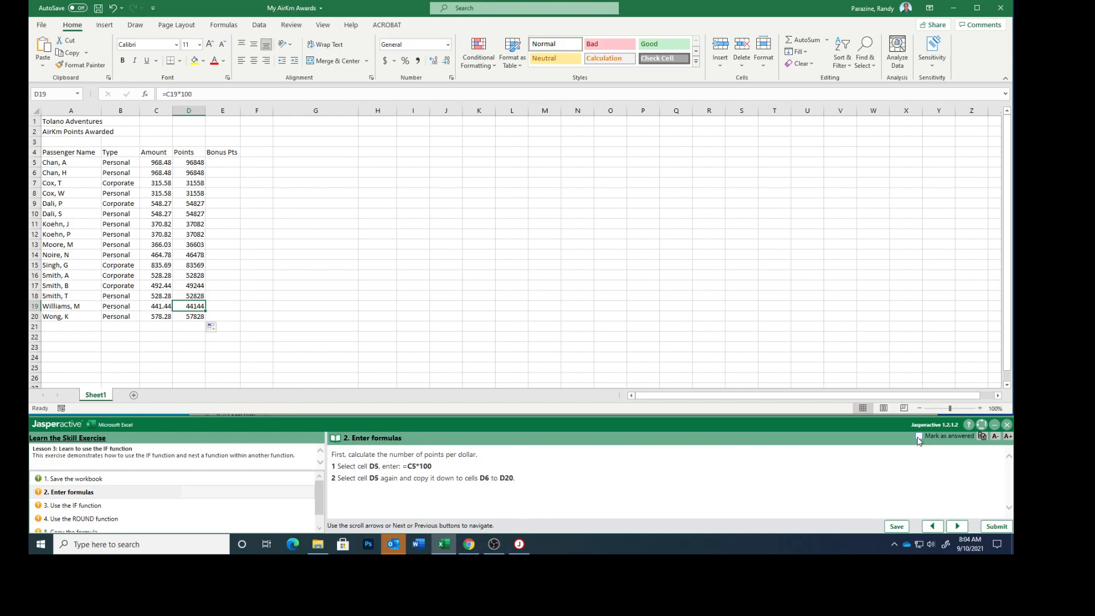
{"action": "left_click", "coordinate": [957, 527]}
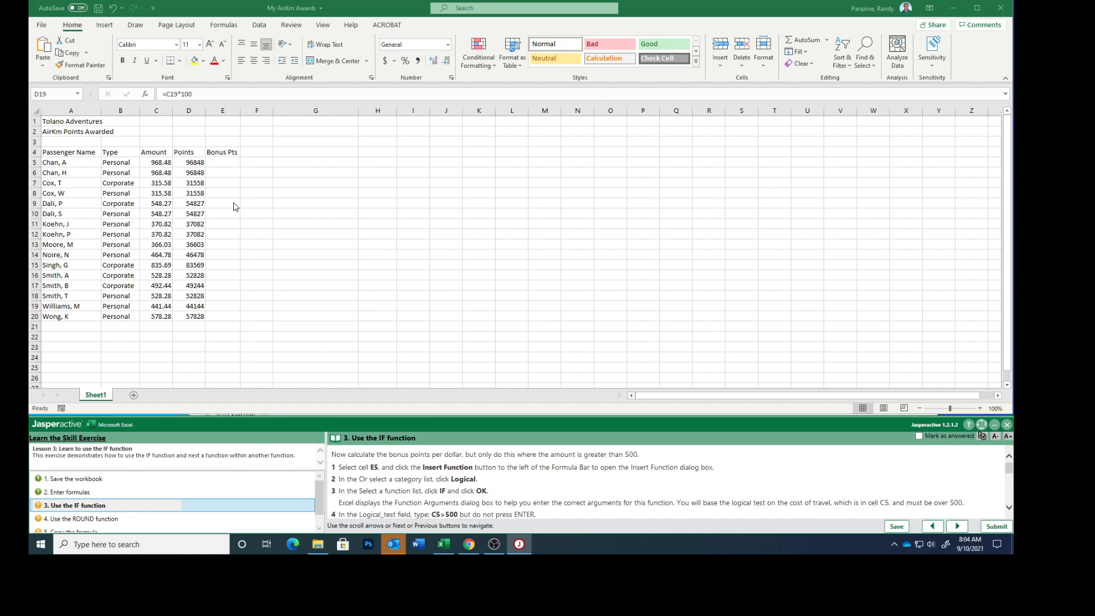
Step: Insert the IF function from the Logical category into cell E5
{"action": "left_click", "coordinate": [220, 163]}
{"action": "left_click", "coordinate": [221, 162]}
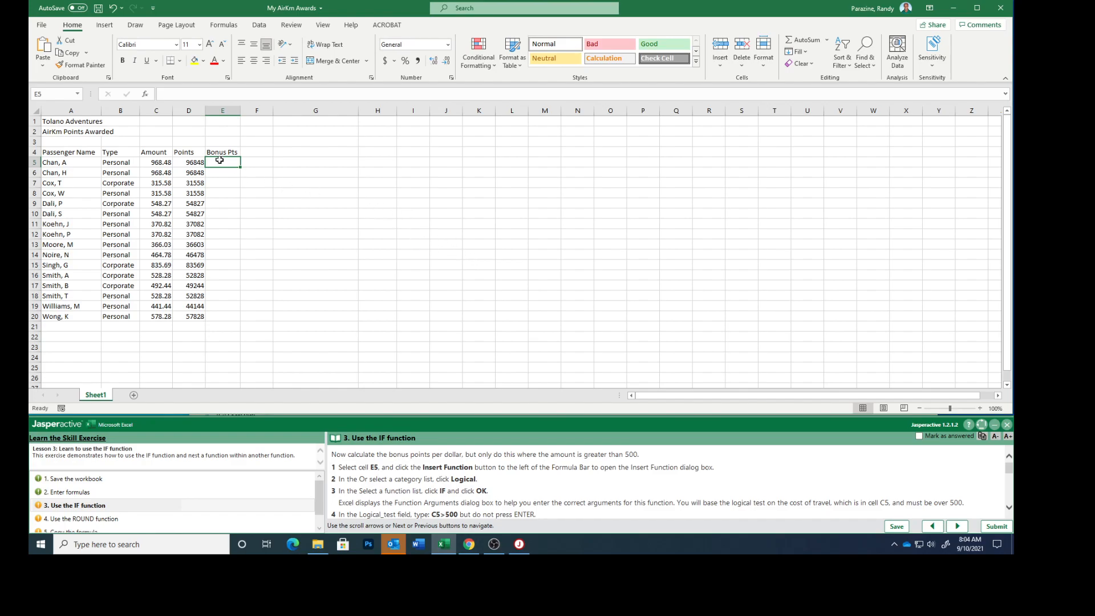
{"action": "left_click", "coordinate": [145, 94]}
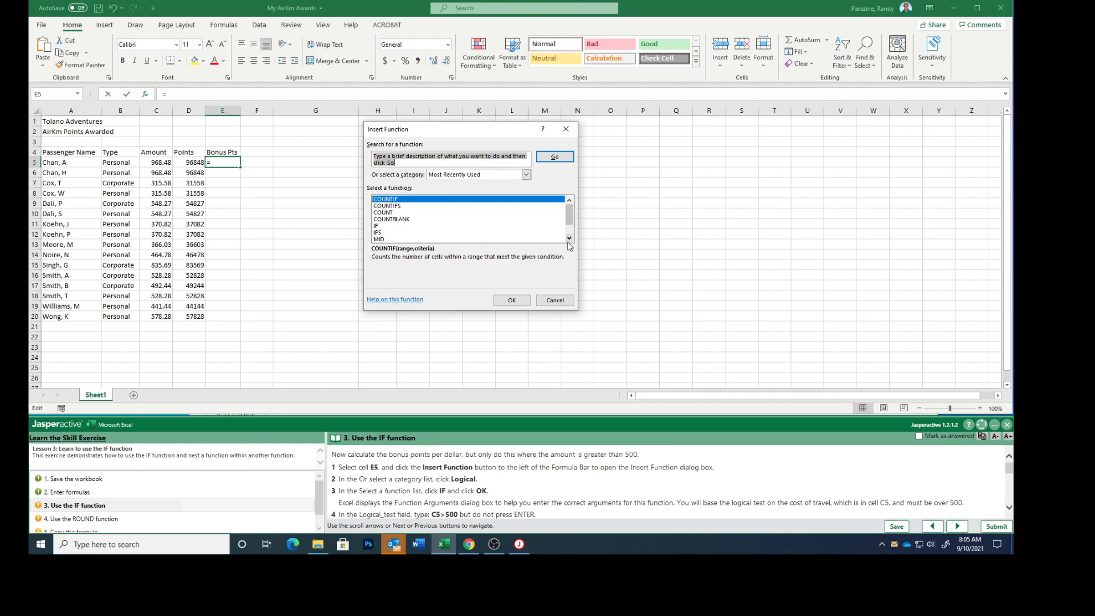
{"action": "left_click", "coordinate": [526, 175]}
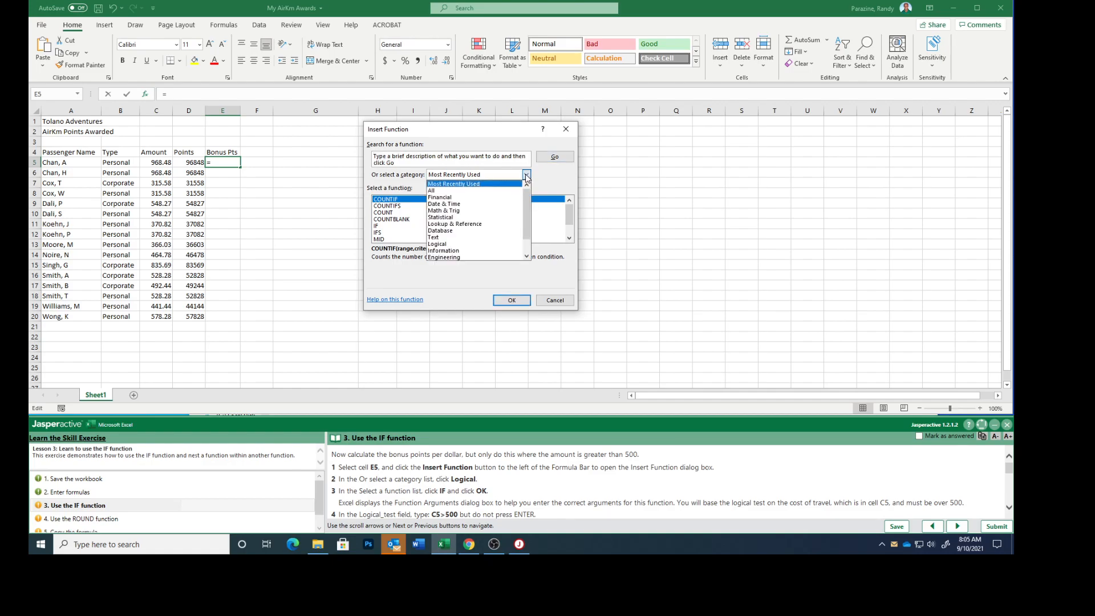
{"action": "left_click", "coordinate": [557, 181]}
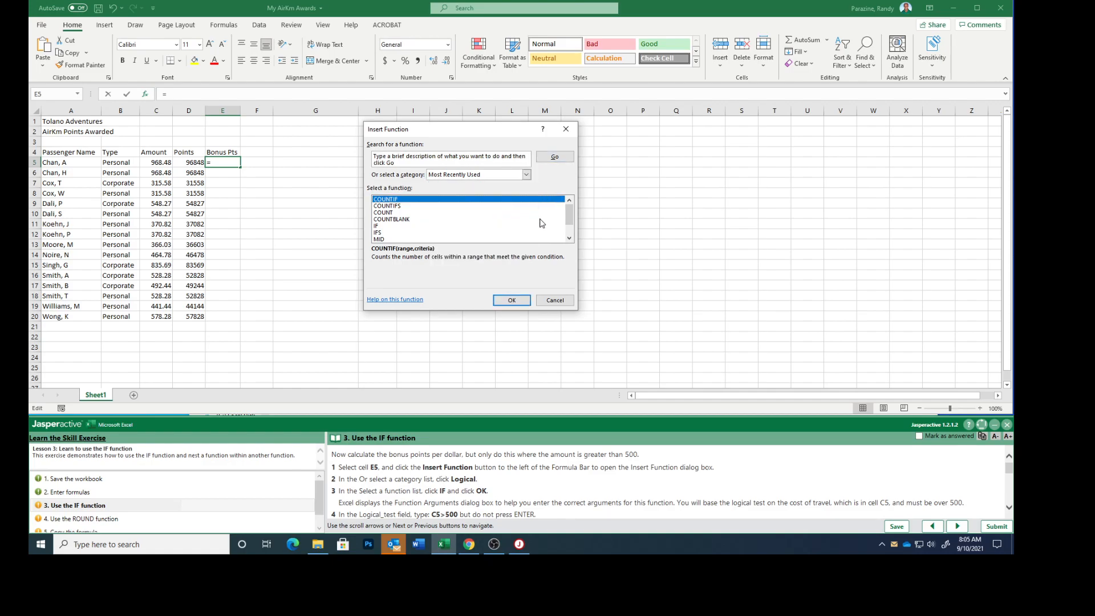
{"action": "scroll", "coordinate": [570, 220], "scroll_direction": "down", "scroll_amount": 1}
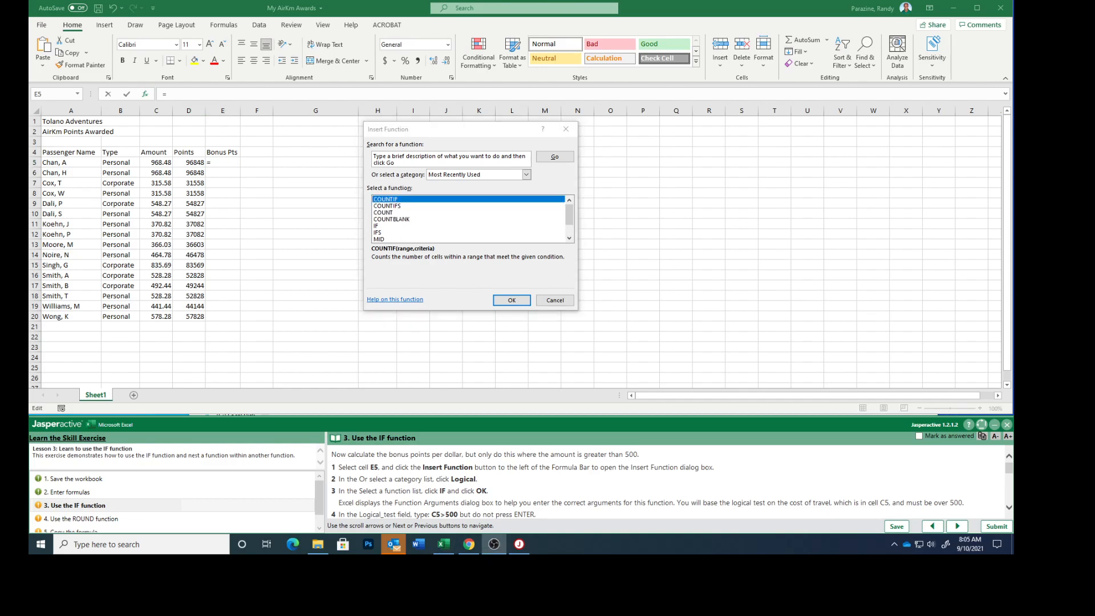
{"action": "left_click", "coordinate": [525, 173]}
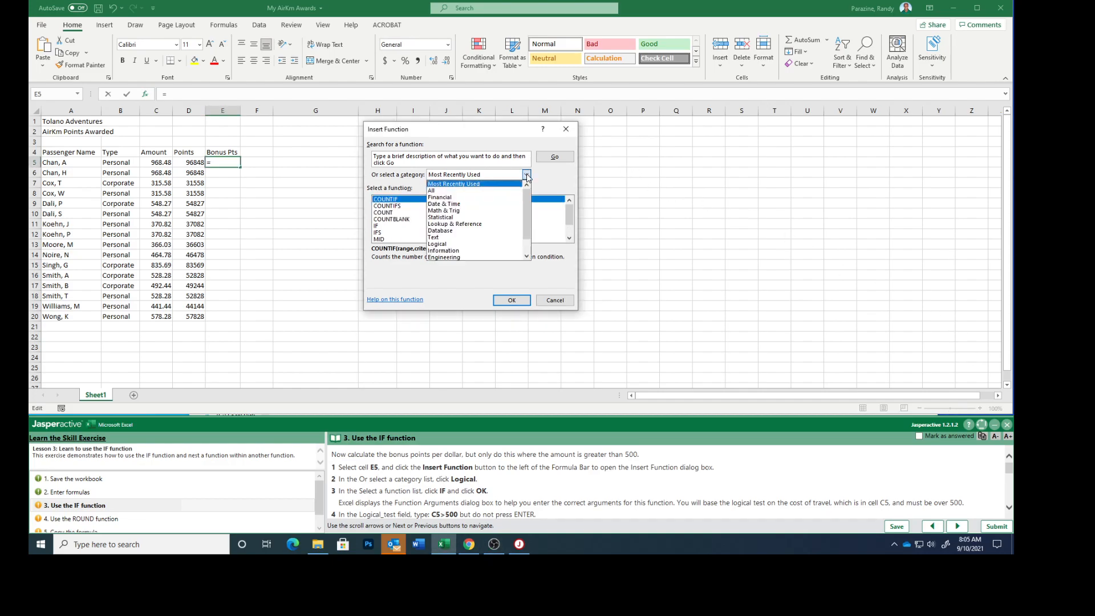
{"action": "left_click", "coordinate": [472, 246]}
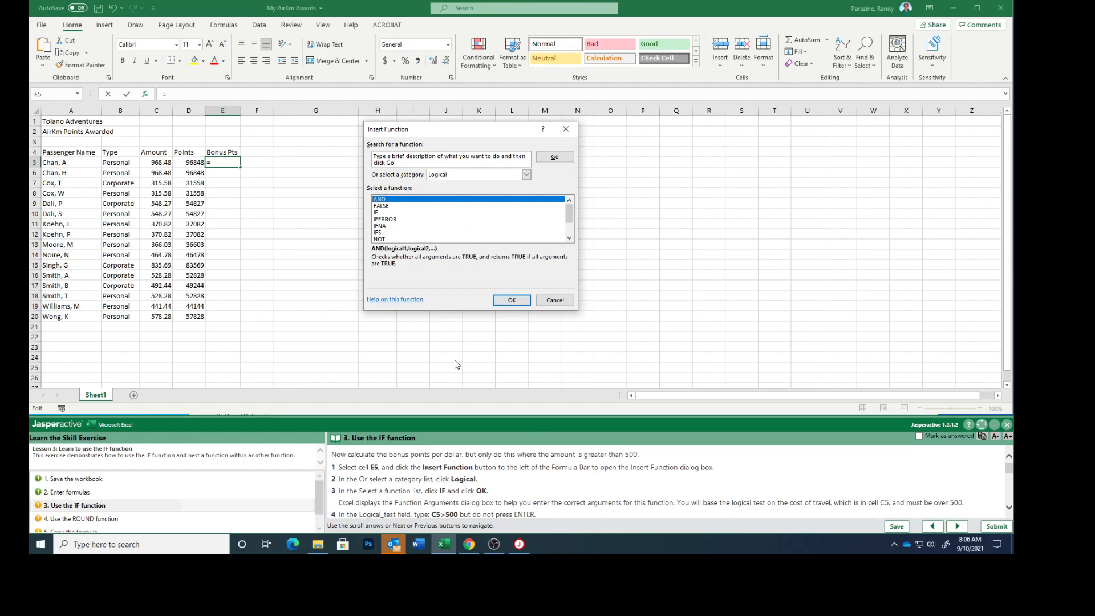
{"action": "left_click", "coordinate": [381, 213]}
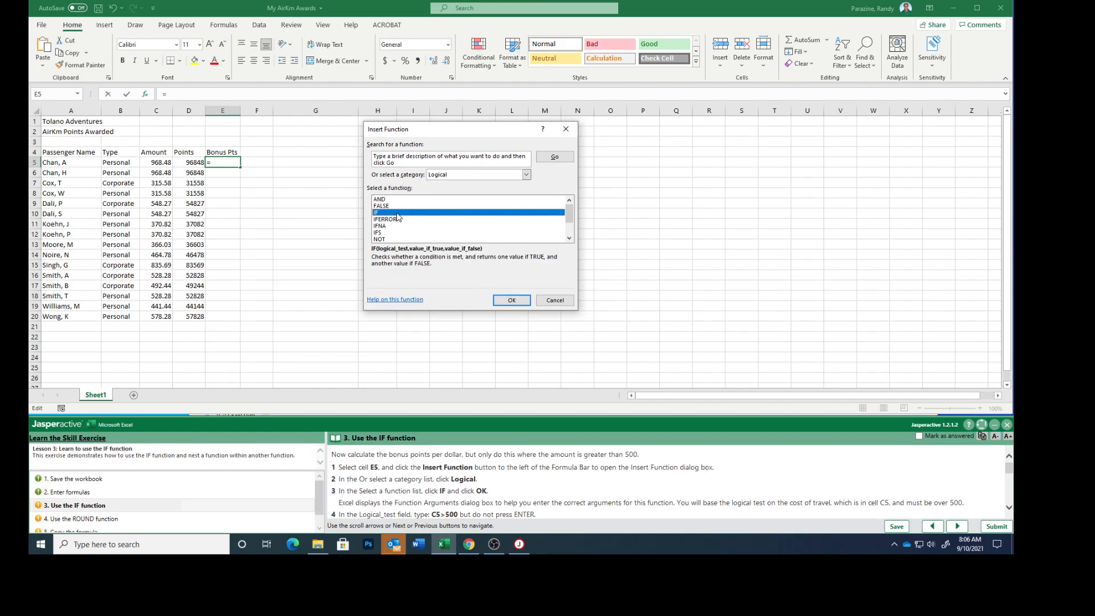
{"action": "left_click", "coordinate": [508, 303]}
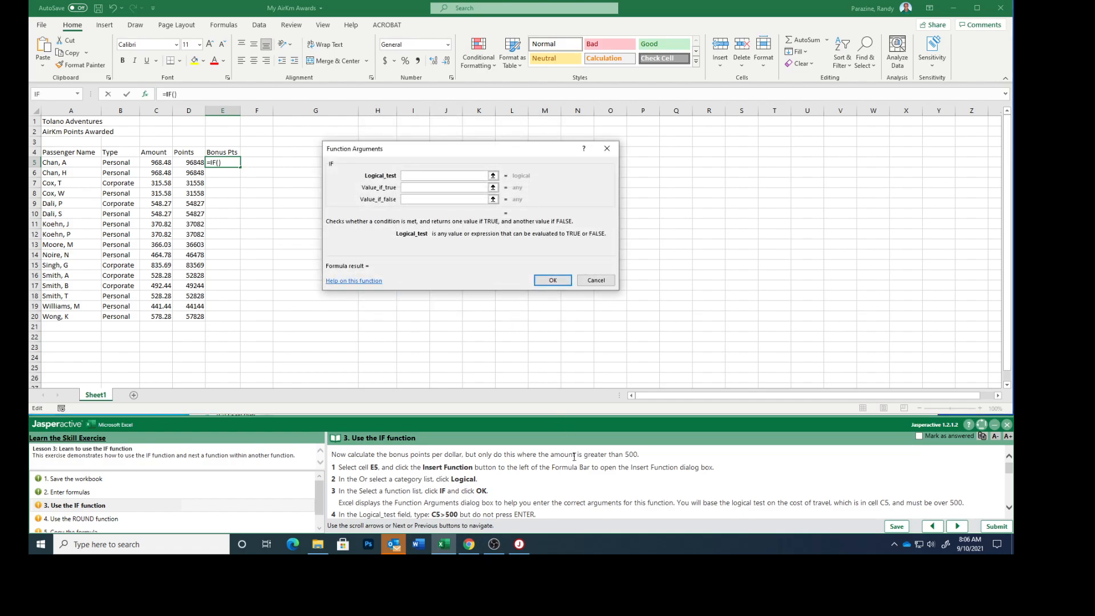
Step: Set the IF function's Logical_test to c5>500 and its Value_if_true to c5*20
{"action": "scroll", "coordinate": [578, 466], "scroll_direction": "down", "scroll_amount": 1}
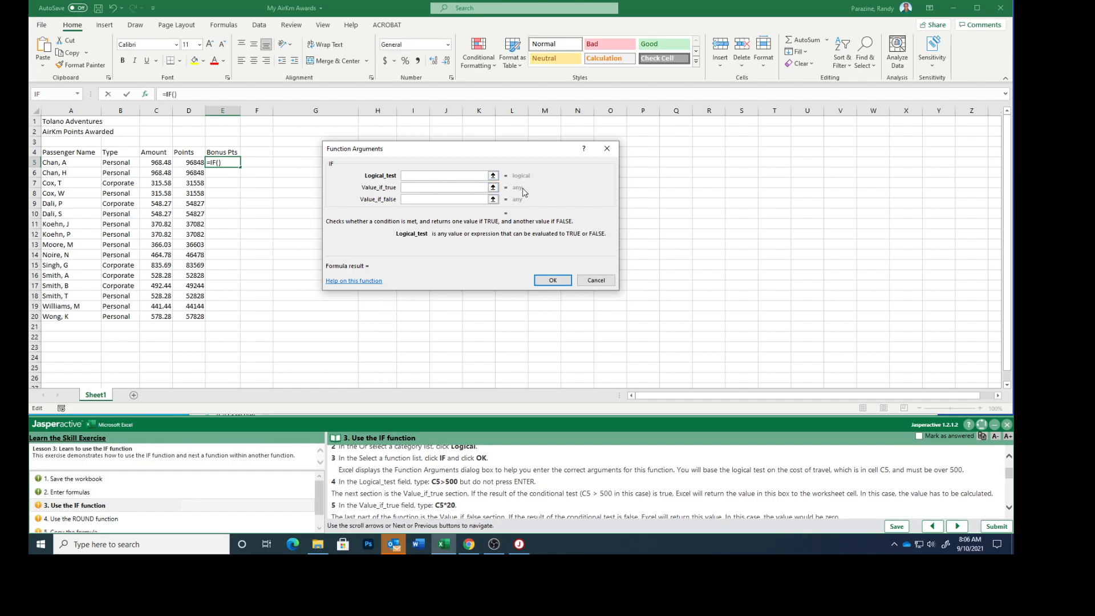
{"action": "type", "text": "c5"}
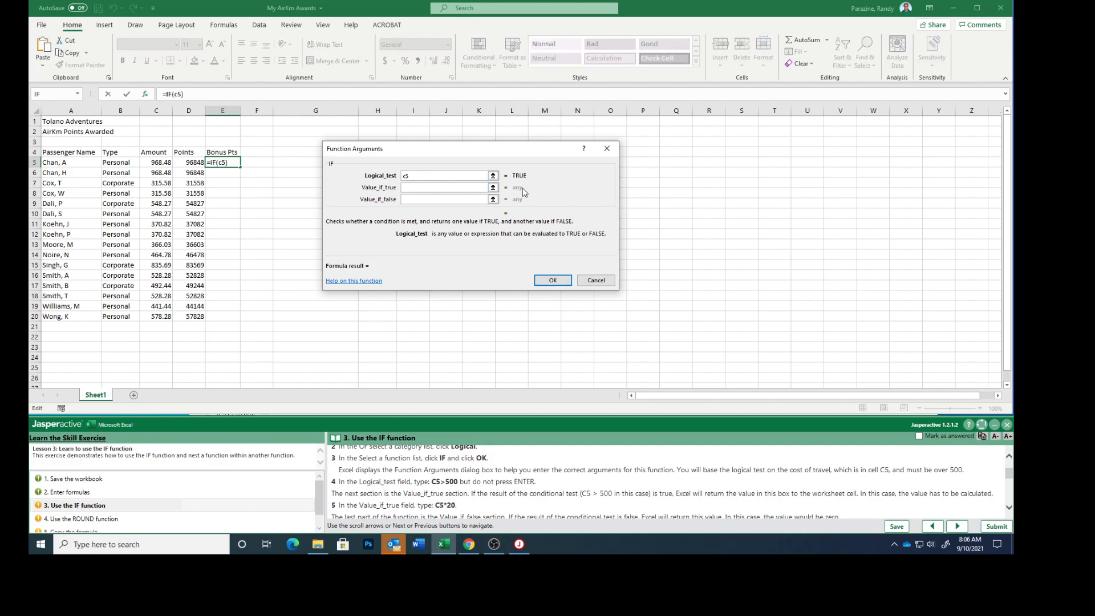
{"action": "type", "text": ">500"}
{"action": "scroll", "coordinate": [580, 495], "scroll_direction": "down", "scroll_amount": 3}
{"action": "scroll", "coordinate": [579, 495], "scroll_direction": "down", "scroll_amount": 1}
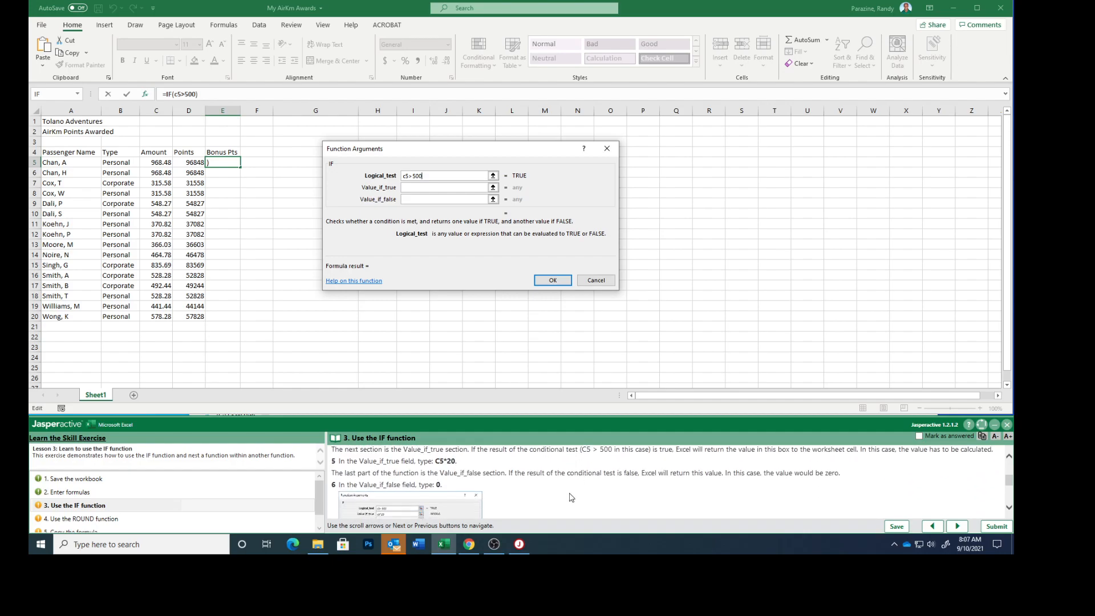
{"action": "left_click", "coordinate": [413, 190]}
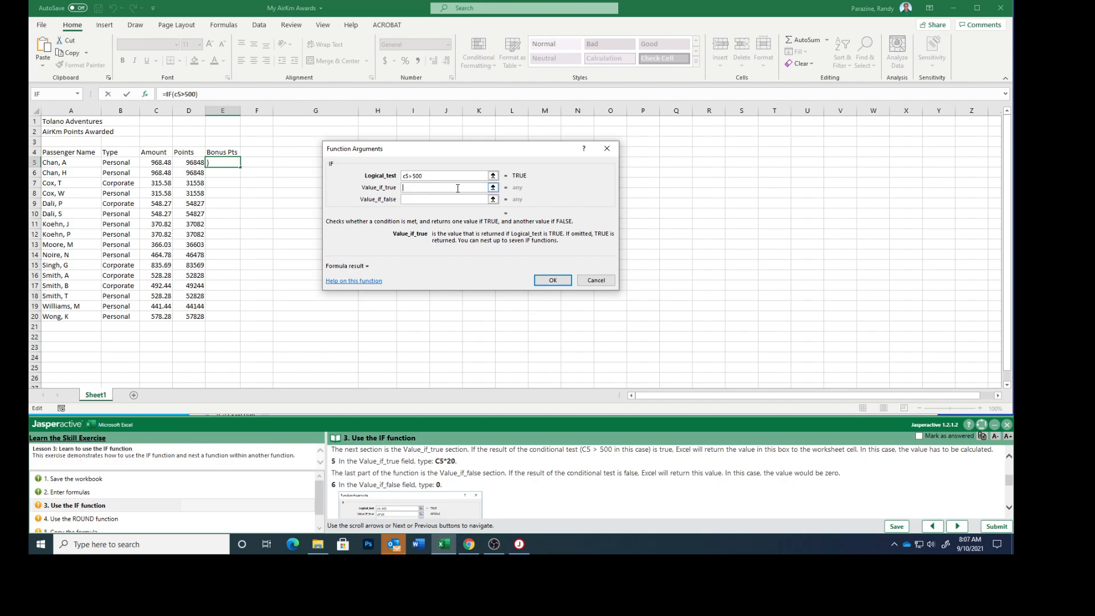
{"action": "type", "text": "c5*20"}
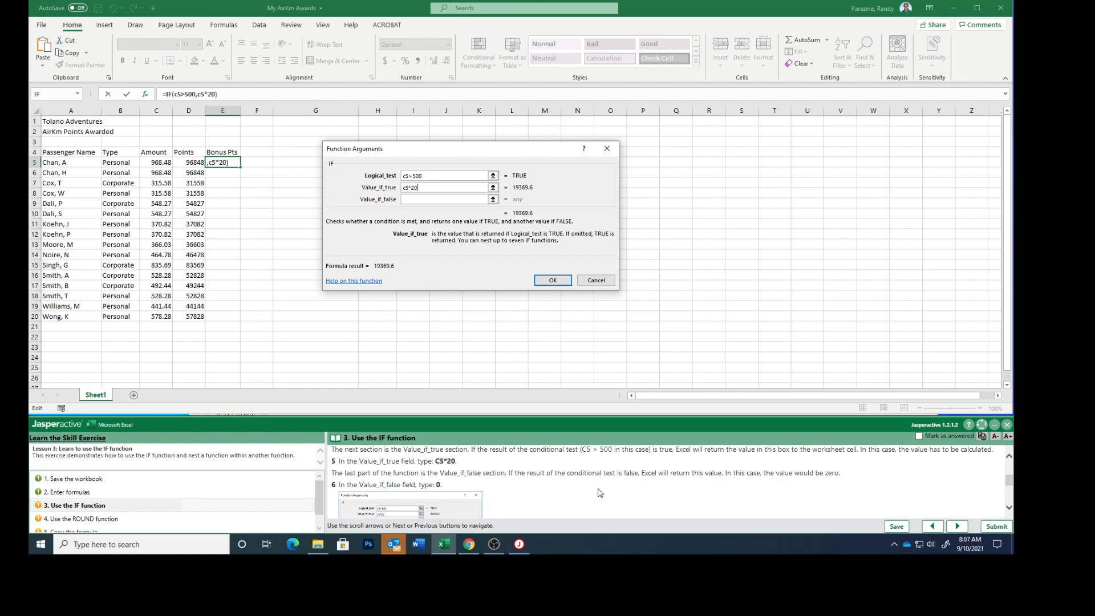
Step: Complete the IF formula with Value_if_false set to 0, then mark the task as answered and advance to Use the ROUND function
{"action": "scroll", "coordinate": [598, 492], "scroll_direction": "down", "scroll_amount": 2}
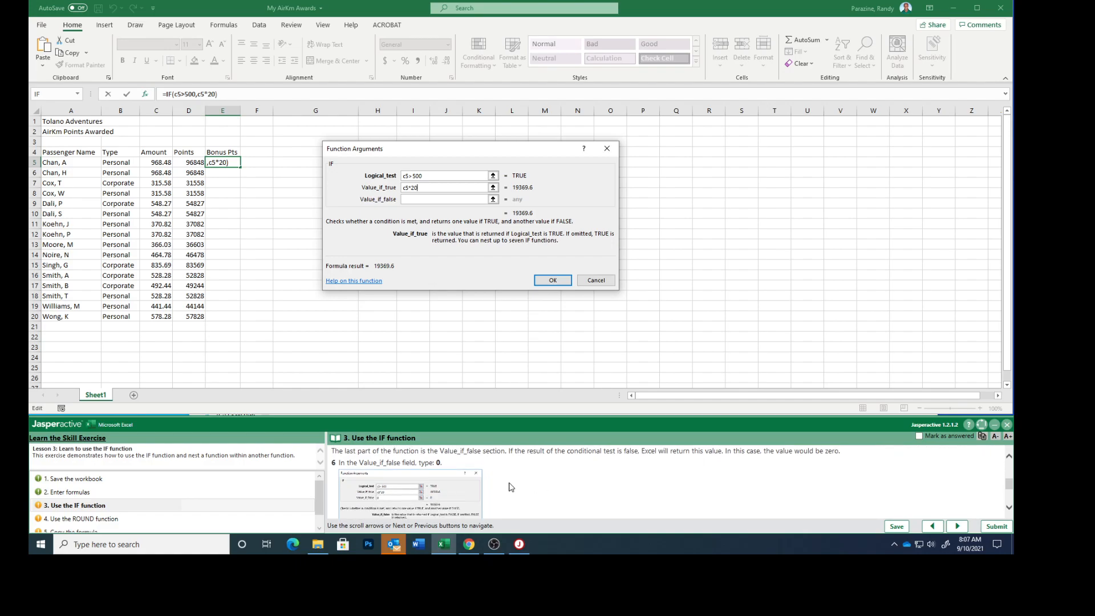
{"action": "left_click", "coordinate": [411, 200]}
{"action": "type", "text": "0"}
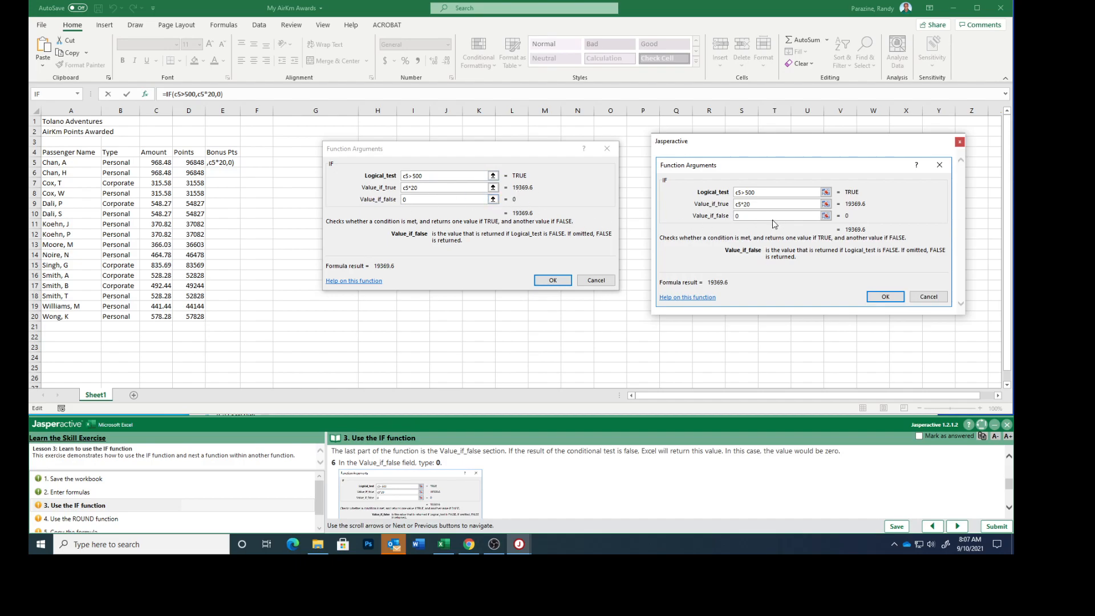
{"action": "left_click", "coordinate": [959, 141]}
{"action": "scroll", "coordinate": [582, 478], "scroll_direction": "down", "scroll_amount": 3}
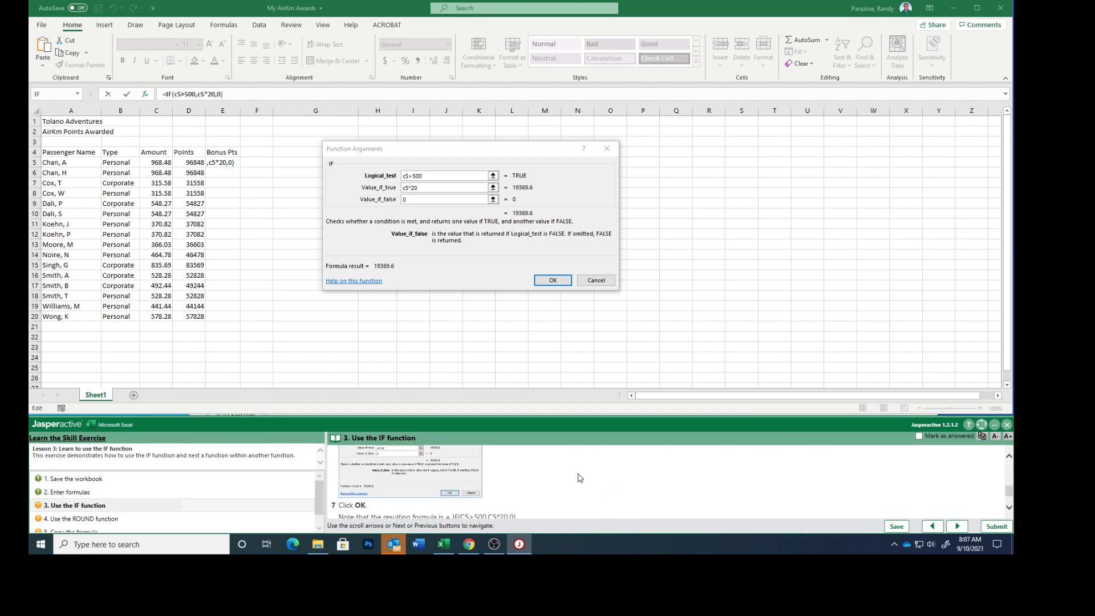
{"action": "left_click", "coordinate": [556, 281]}
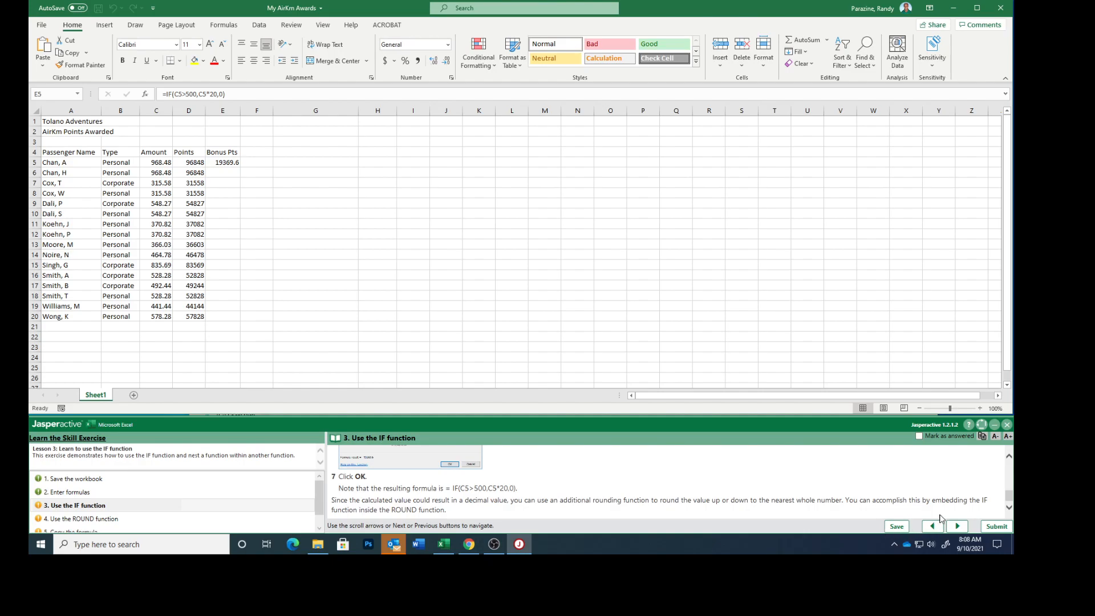
{"action": "left_click", "coordinate": [919, 436]}
{"action": "left_click", "coordinate": [957, 526]}
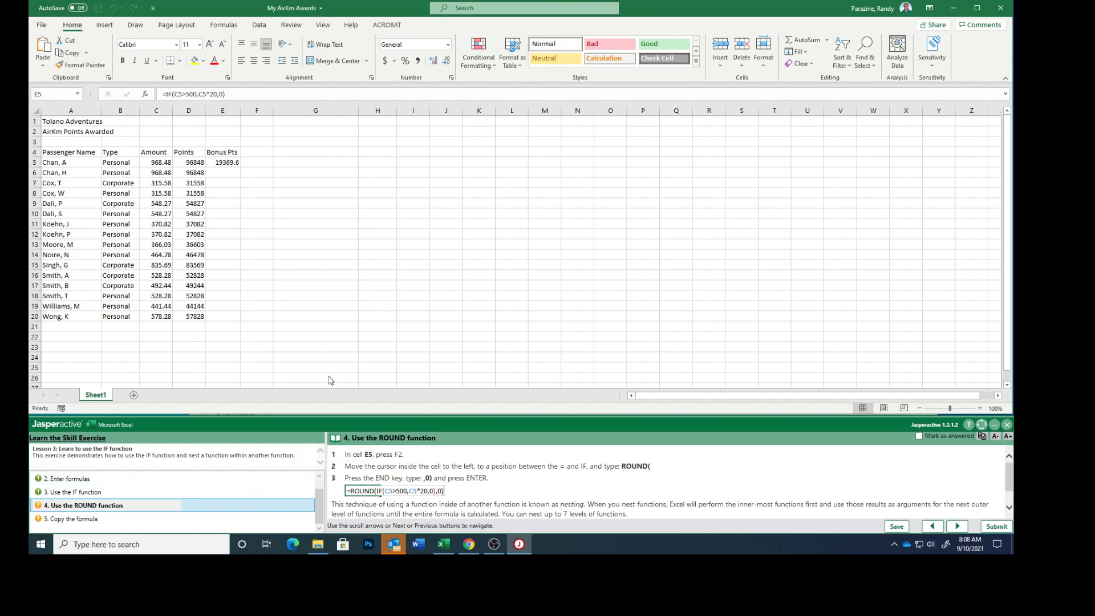
Step: Nest the IF formula in cell E5 inside a ROUND function with 0 decimal digits, giving =ROUND(IF(C5>500,C5*20,0),0)
{"action": "left_click", "coordinate": [215, 162]}
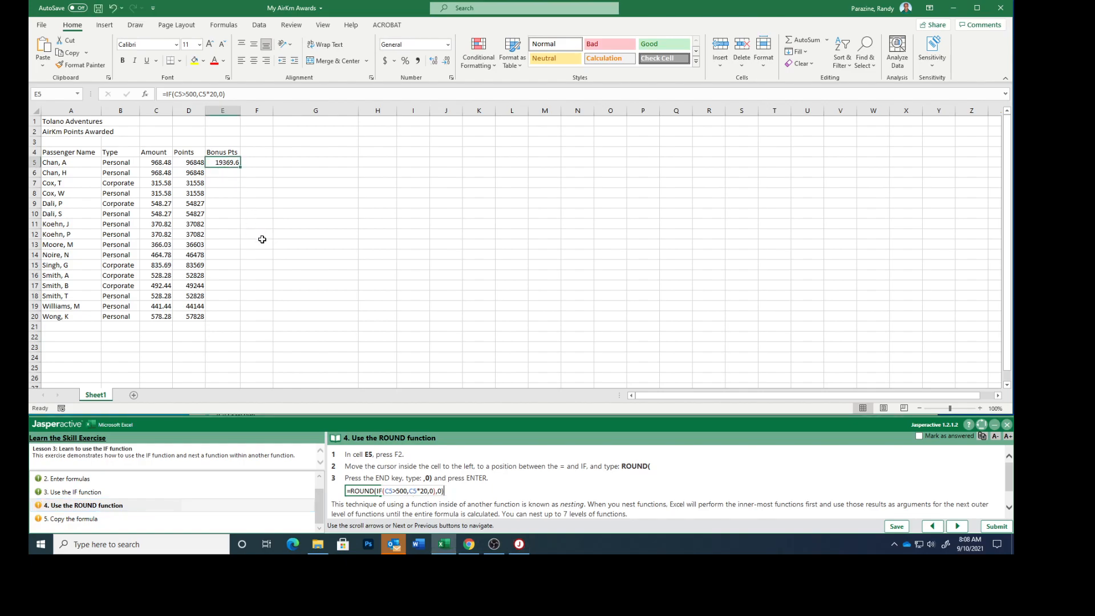
{"action": "key", "text": "F2"}
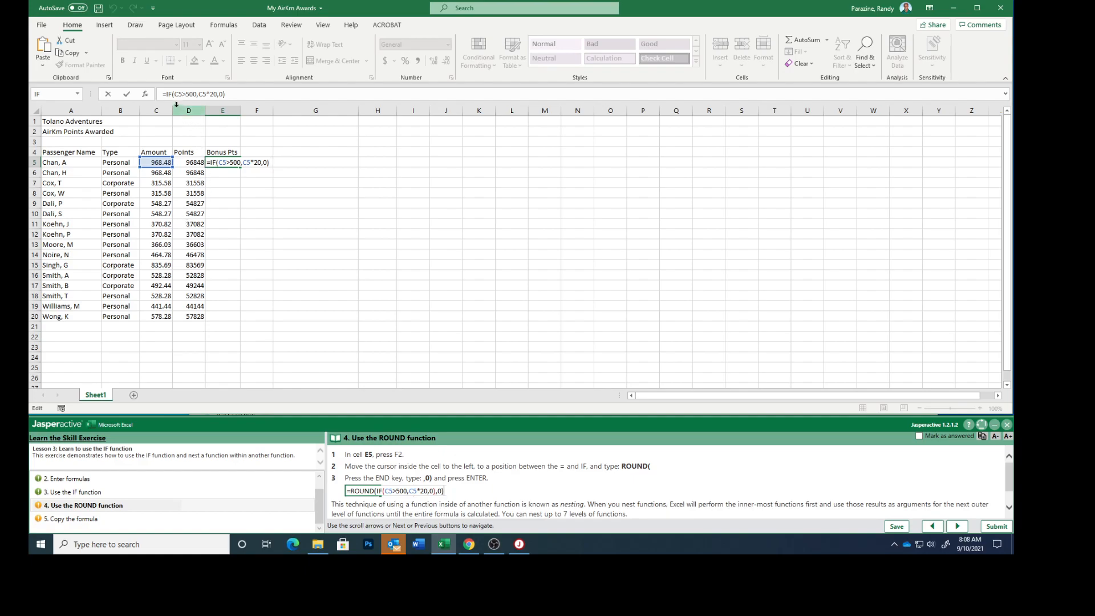
{"action": "left_click", "coordinate": [166, 94]}
{"action": "type", "text": "ROUND("}
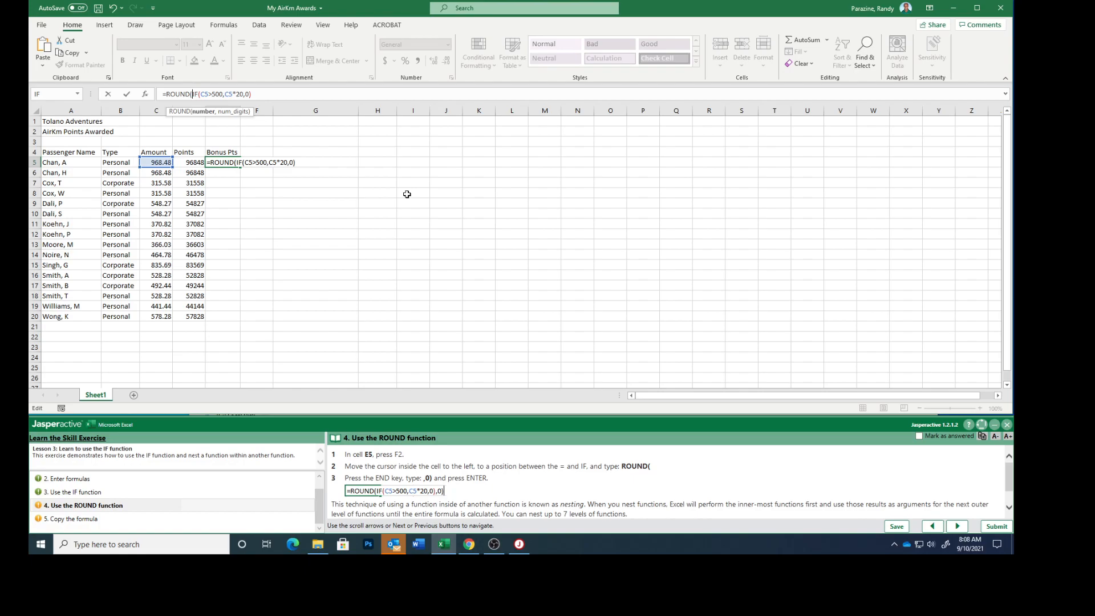
{"action": "key", "text": "End"}
{"action": "type", "text": ",0)"}
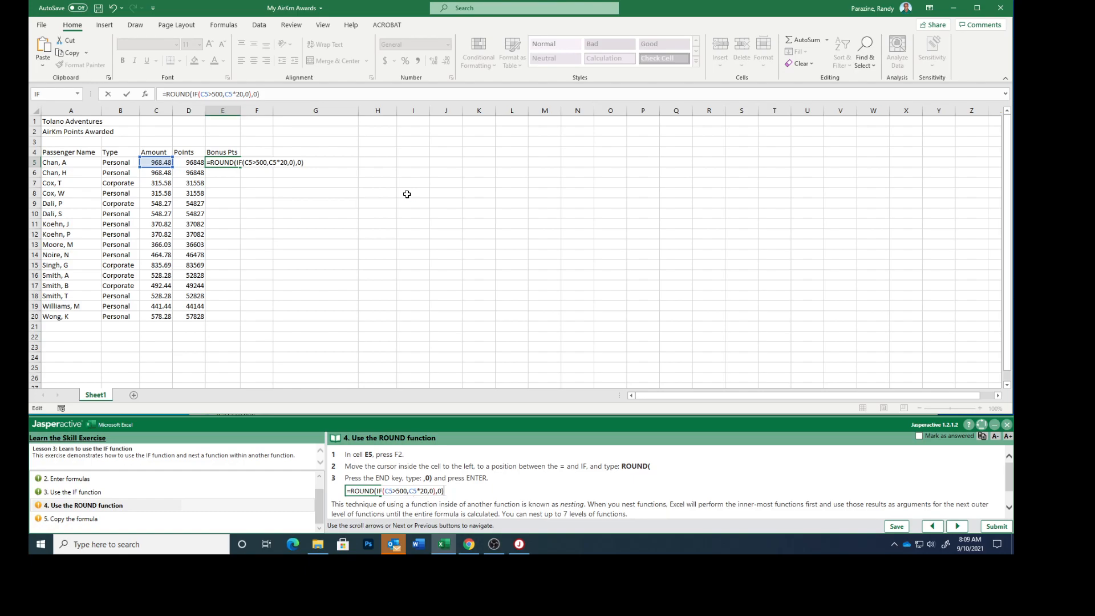
{"action": "key", "text": "Return"}
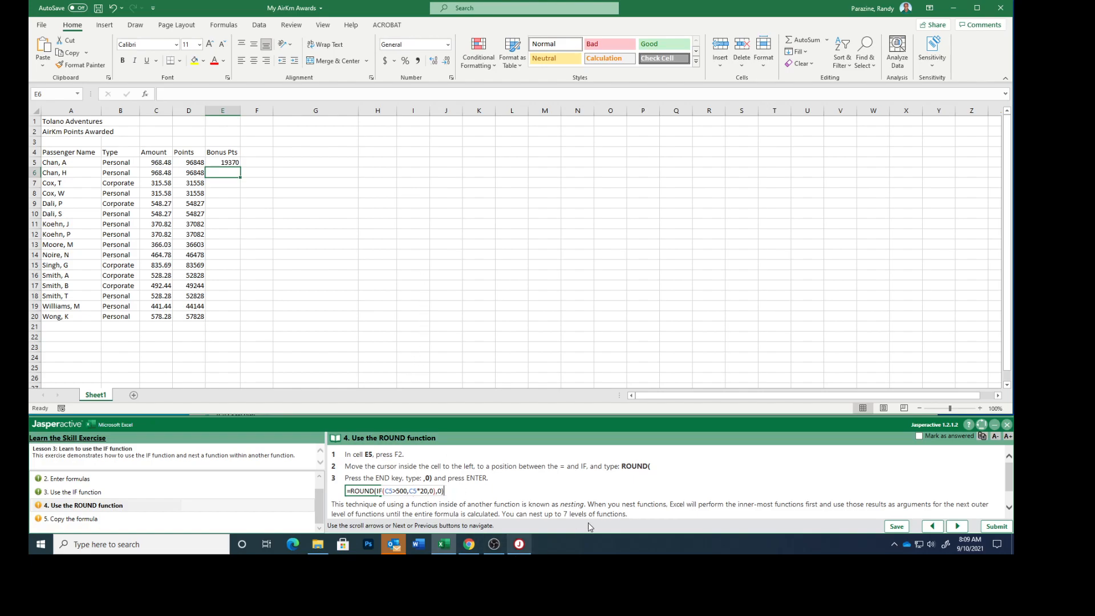
Step: Read the remaining ROUND instructions, then mark the Use the ROUND function task as answered and advance to Copy the formula
{"action": "scroll", "coordinate": [617, 496], "scroll_direction": "down", "scroll_amount": 2}
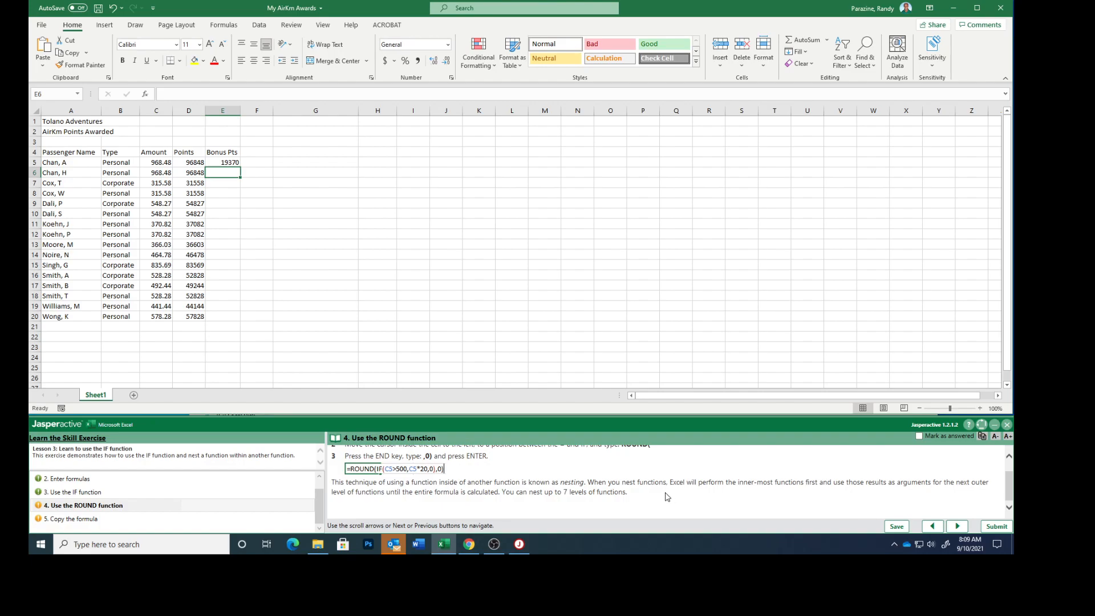
{"action": "scroll", "coordinate": [667, 497], "scroll_direction": "down", "scroll_amount": 1}
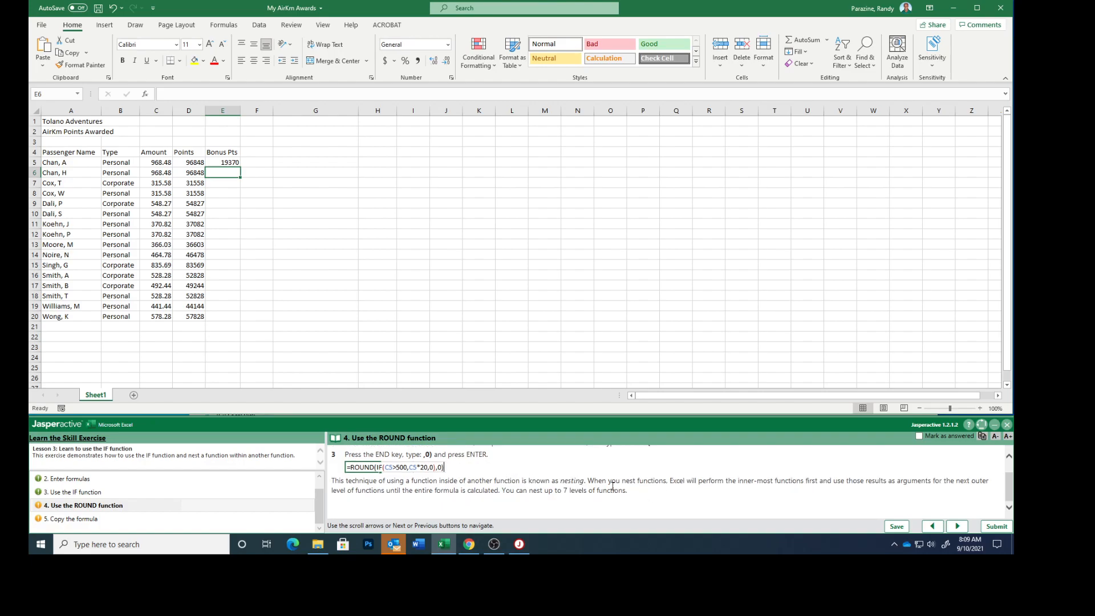
{"action": "left_click", "coordinate": [919, 436]}
{"action": "left_click", "coordinate": [957, 525]}
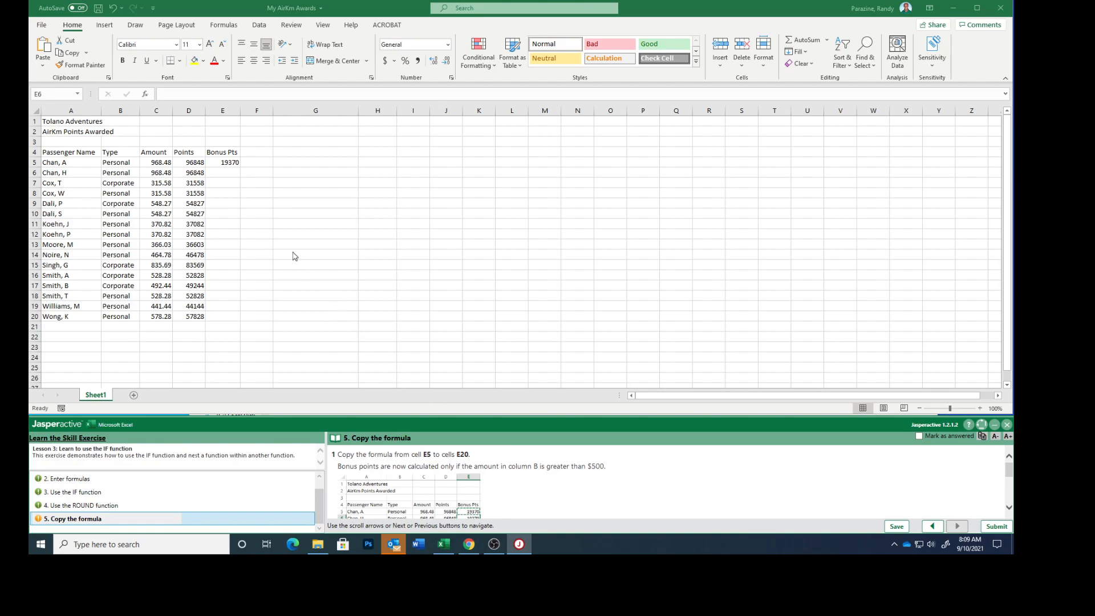
Step: Copy the formula in cell E5 down through E20 and compare the Bonus Pts column with the enlarged reference image
{"action": "left_click", "coordinate": [225, 162]}
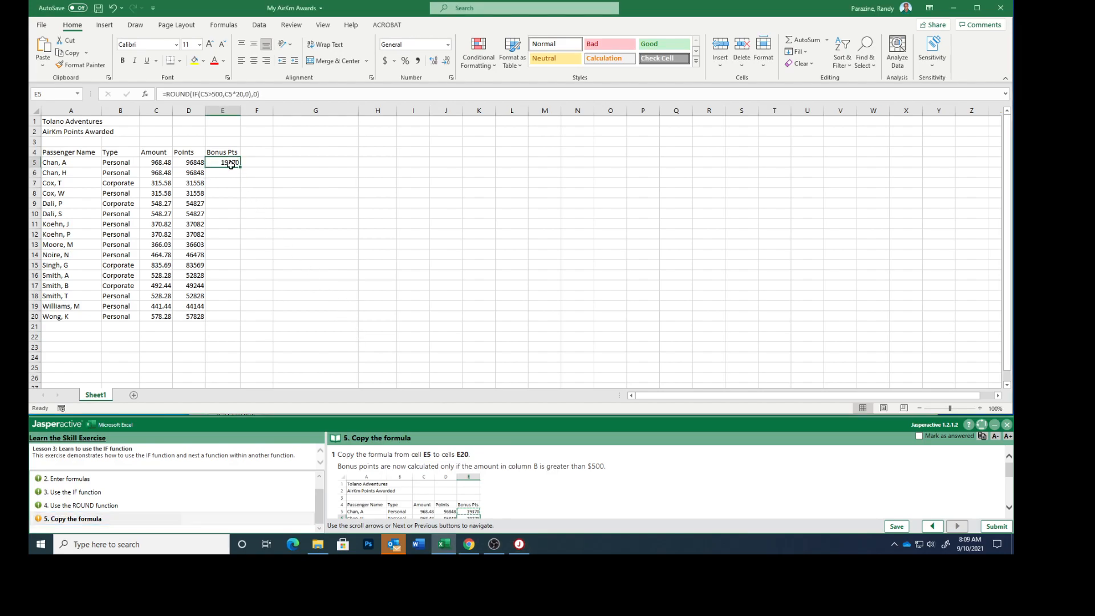
{"action": "left_click_drag", "start_coordinate": [241, 169], "coordinate": [252, 320]}
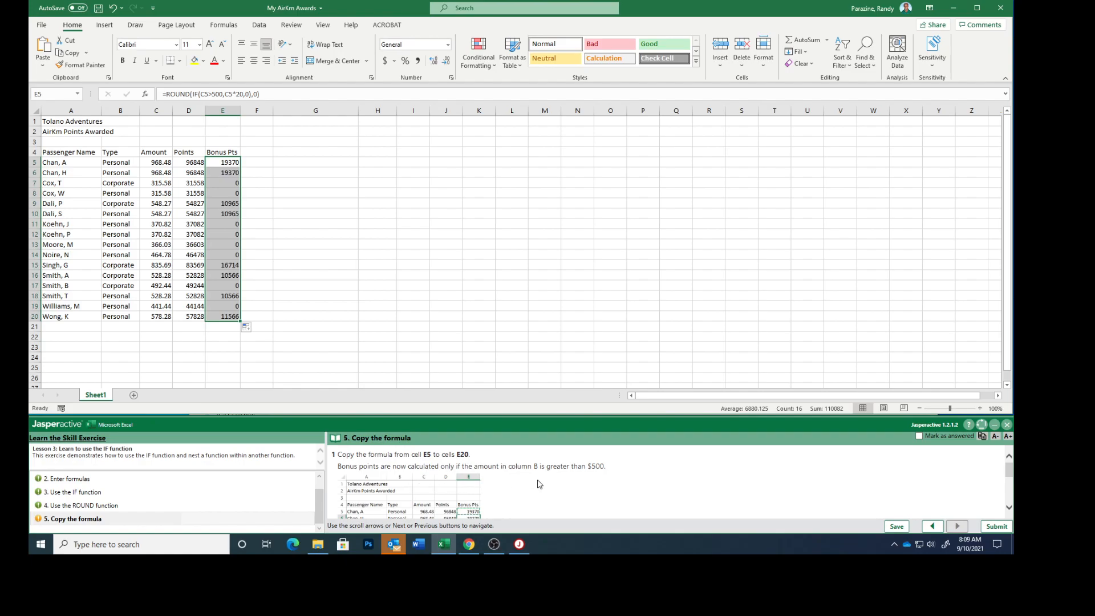
{"action": "scroll", "coordinate": [535, 483], "scroll_direction": "down", "scroll_amount": 1}
{"action": "scroll", "coordinate": [541, 483], "scroll_direction": "down", "scroll_amount": 1}
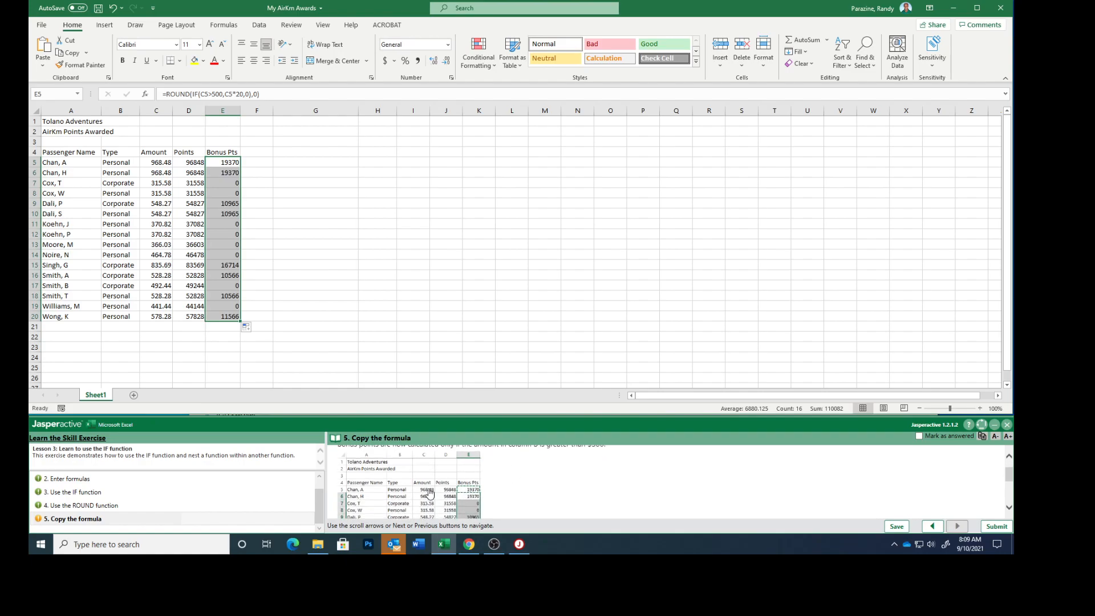
{"action": "left_click", "coordinate": [430, 494]}
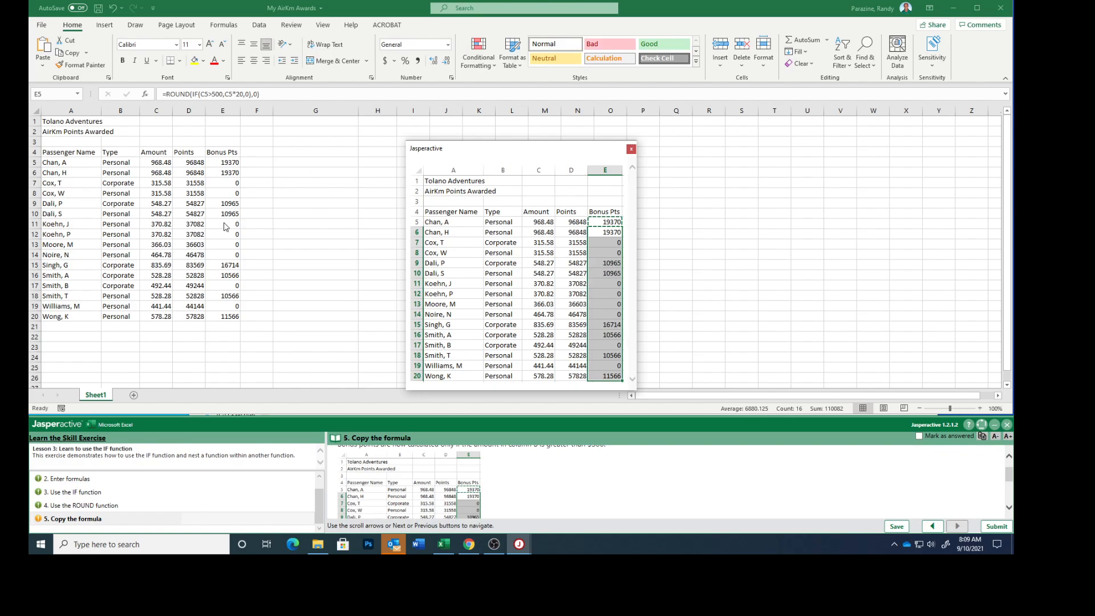
{"action": "left_click", "coordinate": [632, 150]}
Step: Read the rest of the Copy the formula instructions and mark that task as answered
{"action": "scroll", "coordinate": [575, 488], "scroll_direction": "down", "scroll_amount": 3}
{"action": "scroll", "coordinate": [574, 488], "scroll_direction": "down", "scroll_amount": 3}
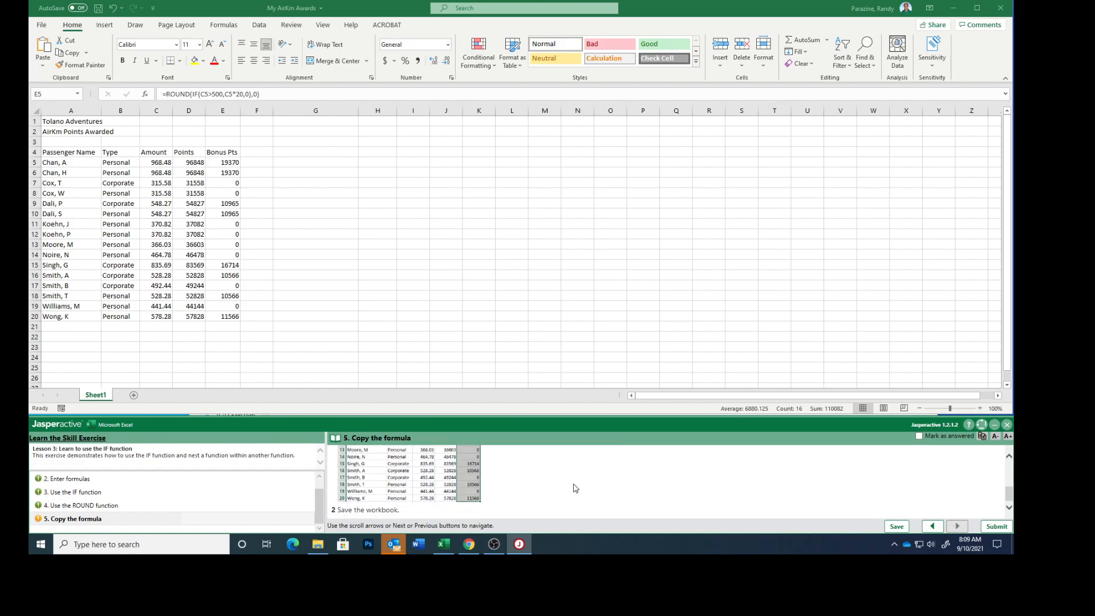
{"action": "left_click", "coordinate": [918, 436]}
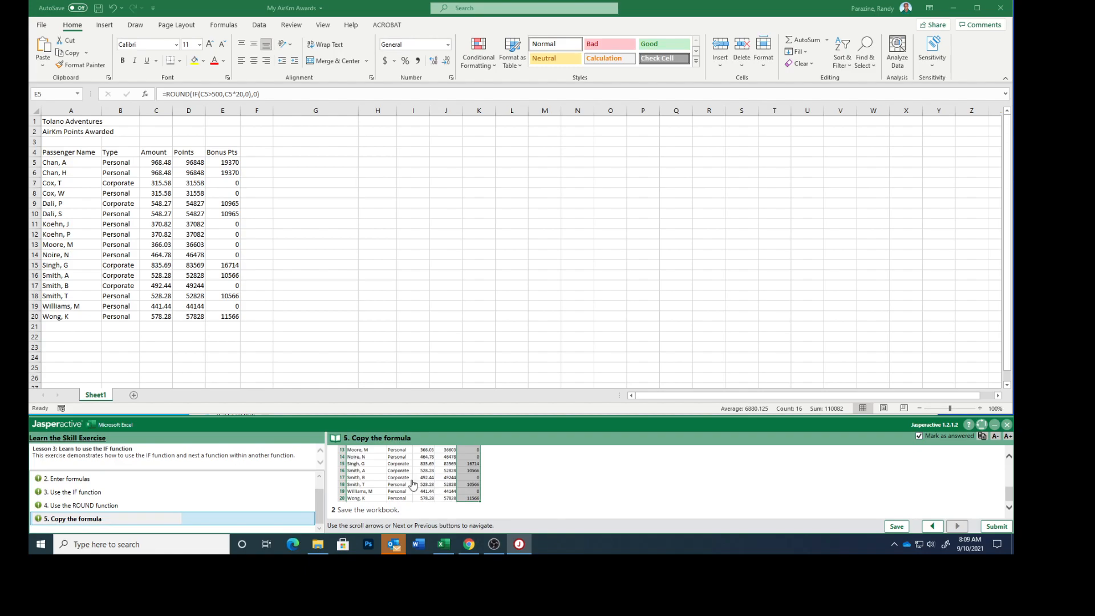
Step: Save the My AirKm Awards workbook and submit the exercise results for scoring
{"action": "left_click", "coordinate": [41, 25]}
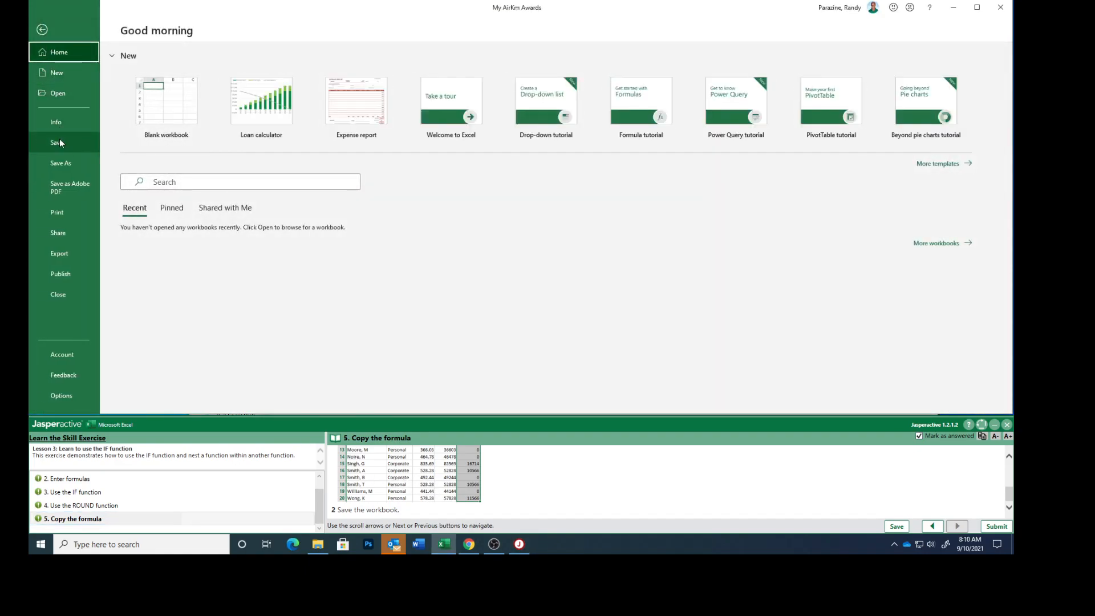
{"action": "left_click", "coordinate": [59, 142]}
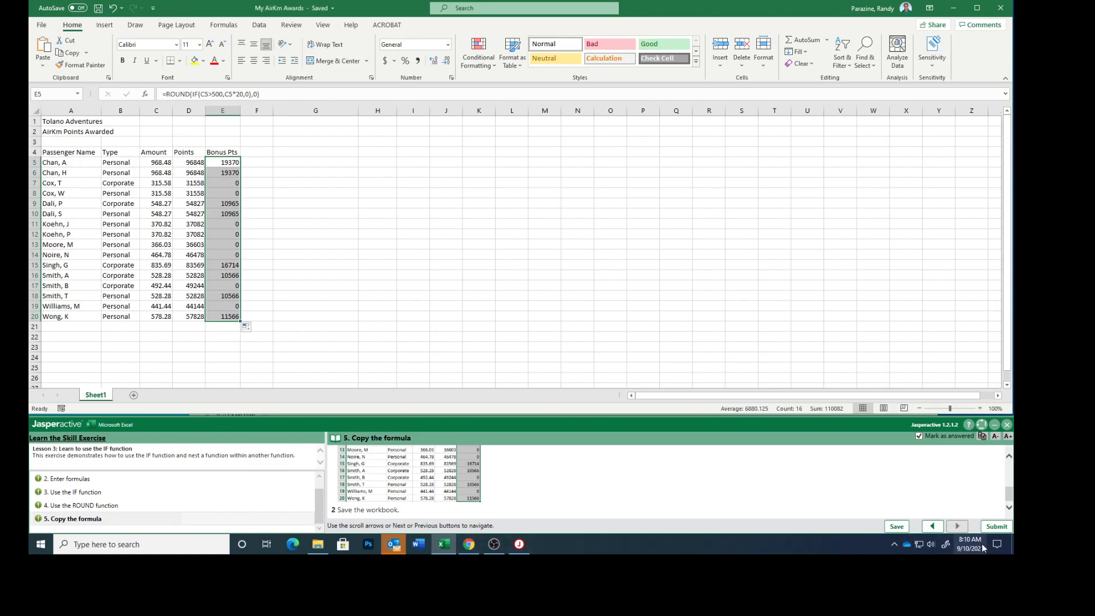
{"action": "left_click", "coordinate": [992, 528]}
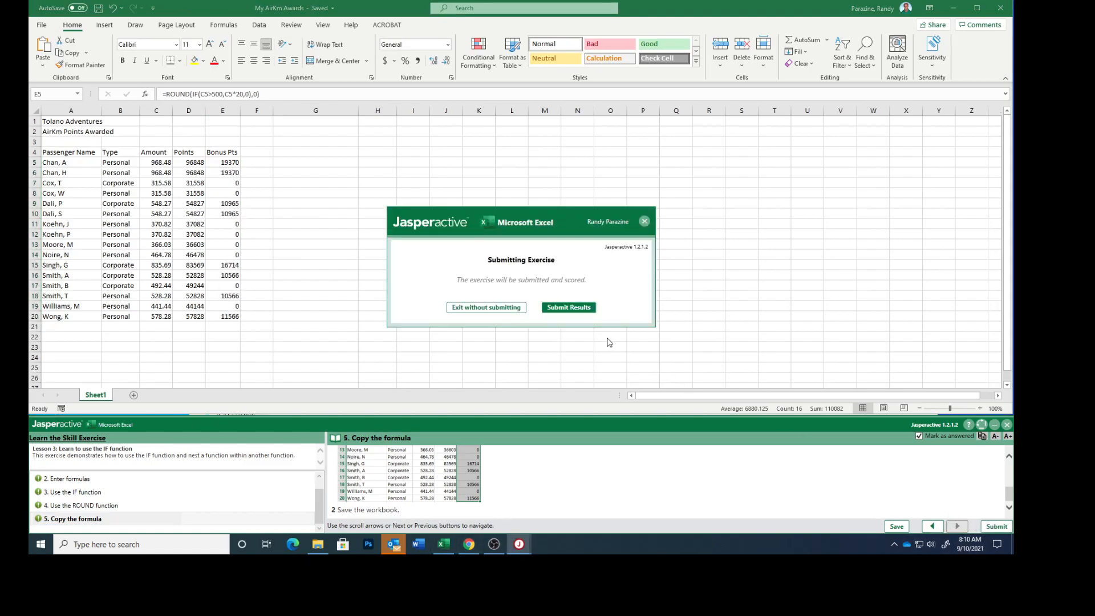
{"action": "left_click", "coordinate": [569, 308]}
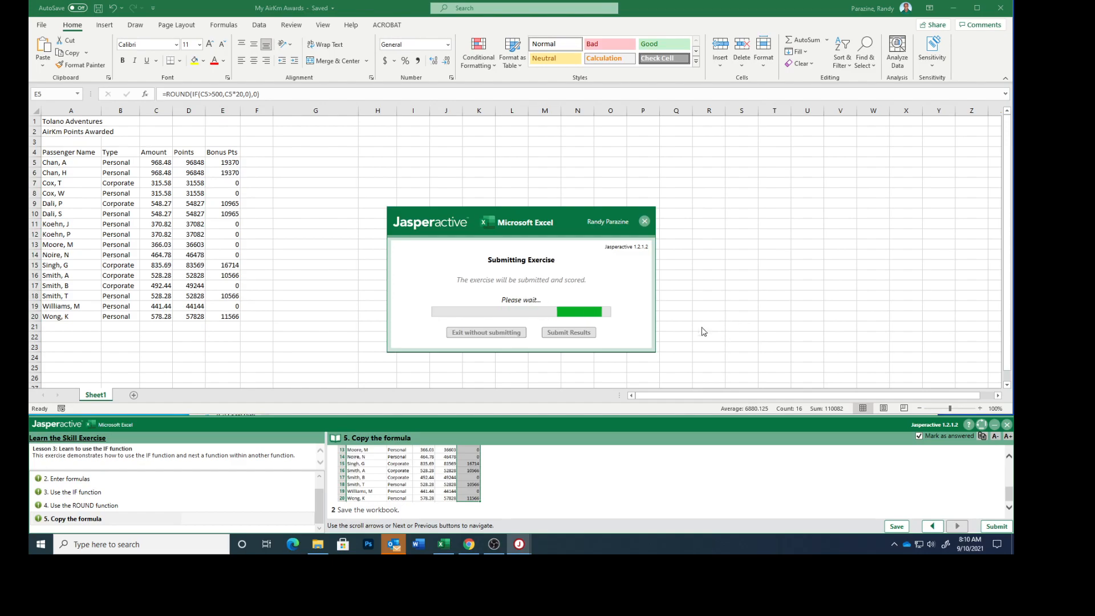